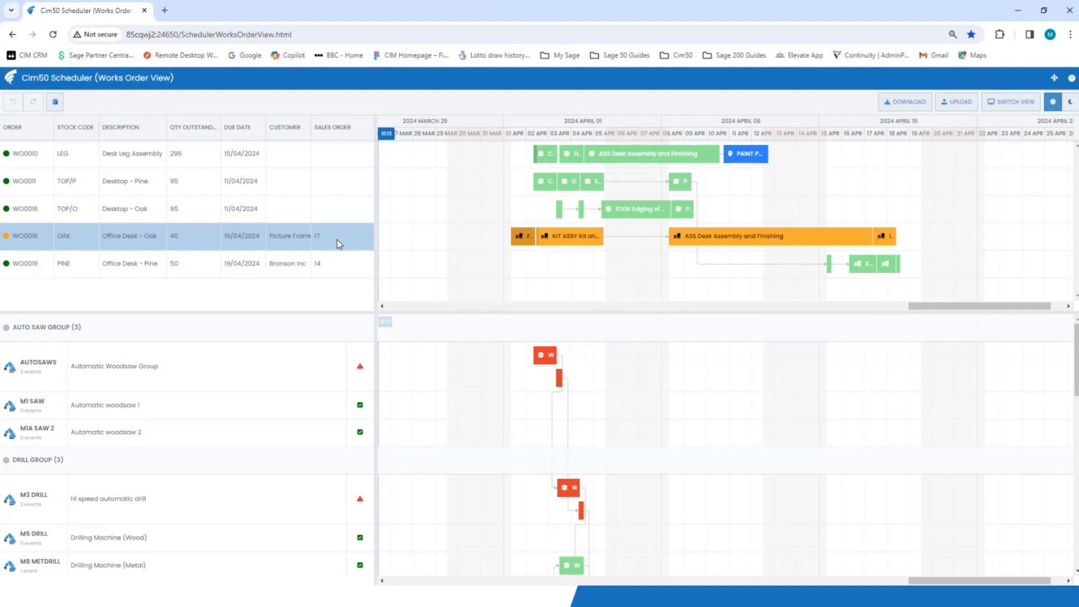
# Reschedule the Office Desk - Oak works order's four operations earlier and back to back, starting about 25 March 2024
pyautogui.keyDown('ctrl'); pyautogui.click(294, 218); pyautogui.keyUp('ctrl')
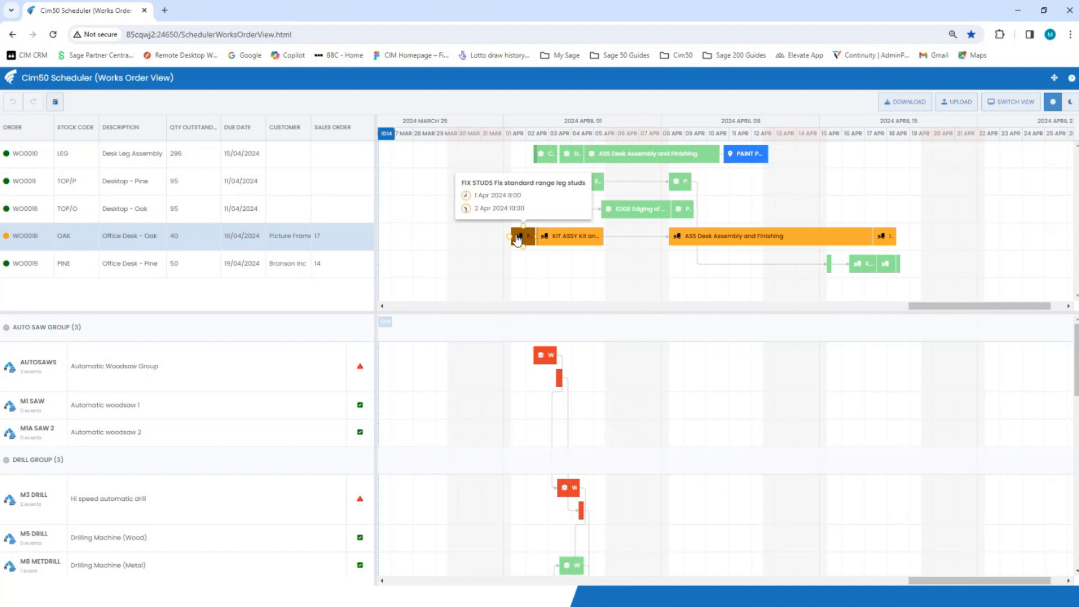
pyautogui.moveTo(518, 240); pyautogui.dragTo(448, 243)
pyautogui.moveTo(630, 238); pyautogui.dragTo(480, 252)
pyautogui.moveTo(784, 242); pyautogui.dragTo(565, 254)
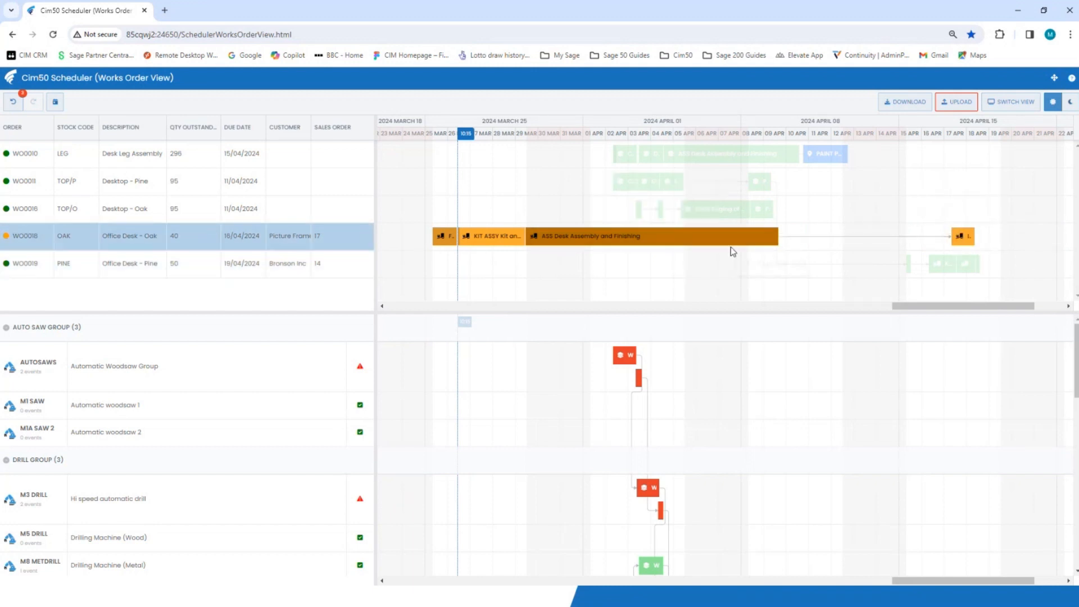
pyautogui.moveTo(963, 232); pyautogui.dragTo(795, 257)
pyautogui.click(807, 356)
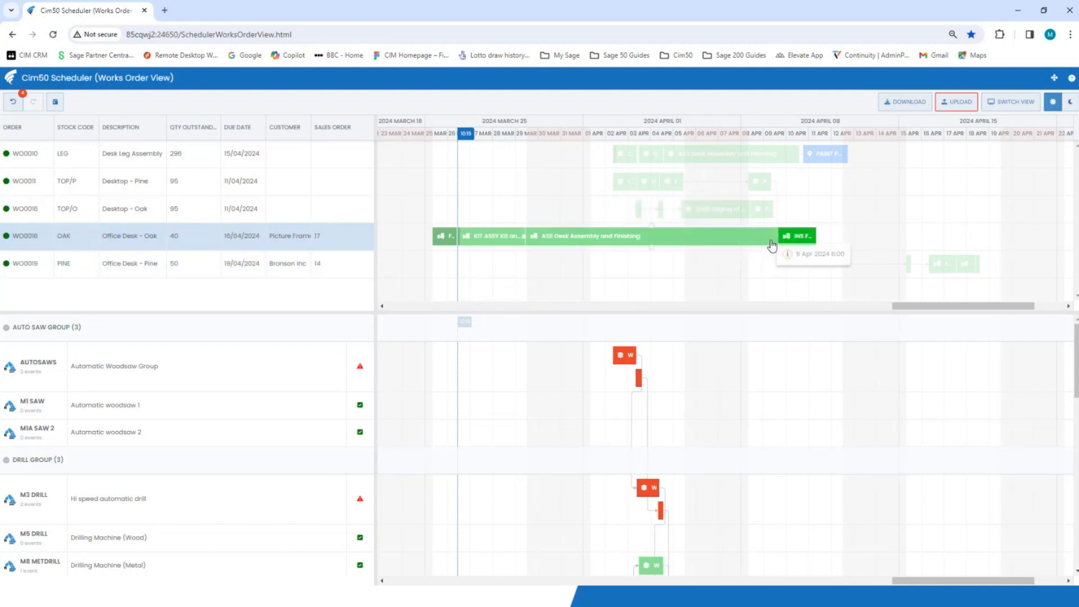
pyautogui.moveTo(794, 238)
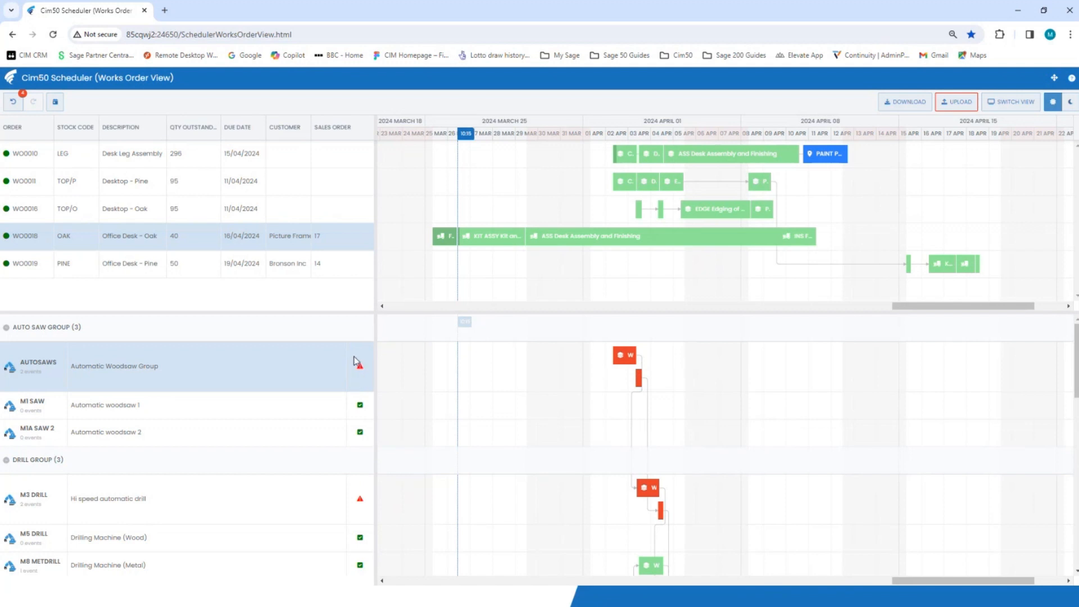
# Reassign the overloaded saw group's cuts: Desktop - Oak to M1A SAW 2 and Desktop - Pine to M1 SAW
pyautogui.moveTo(640, 374)
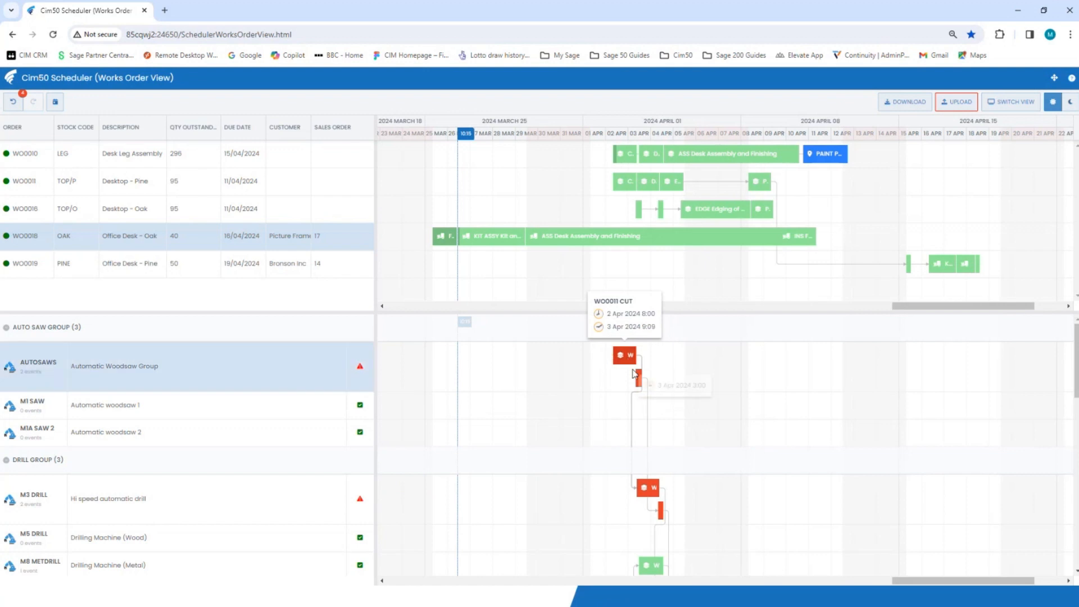
pyautogui.click(626, 363)
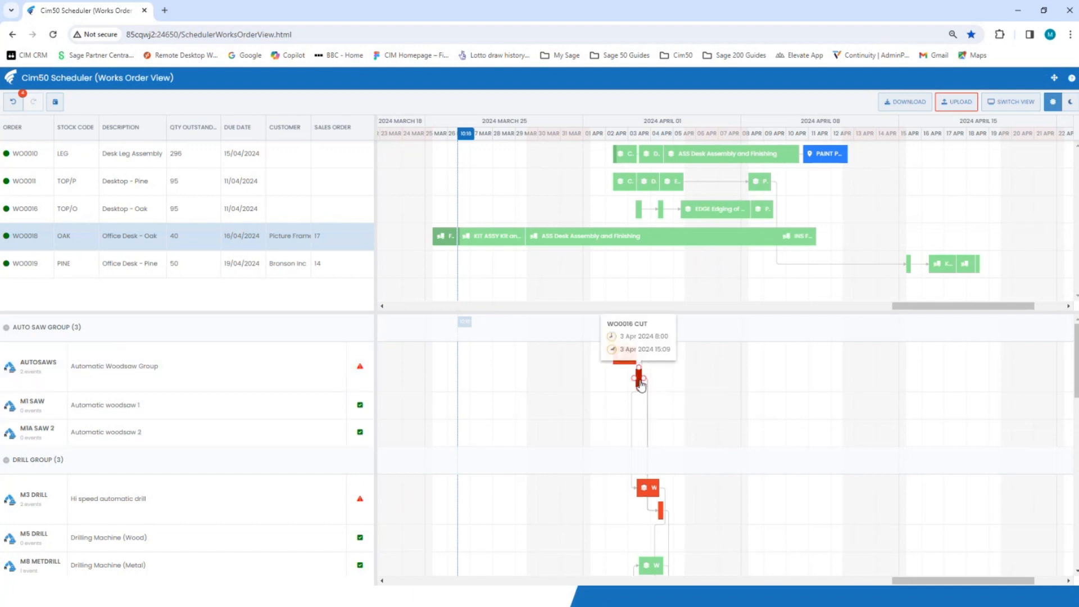
pyautogui.moveTo(639, 379); pyautogui.dragTo(647, 433)
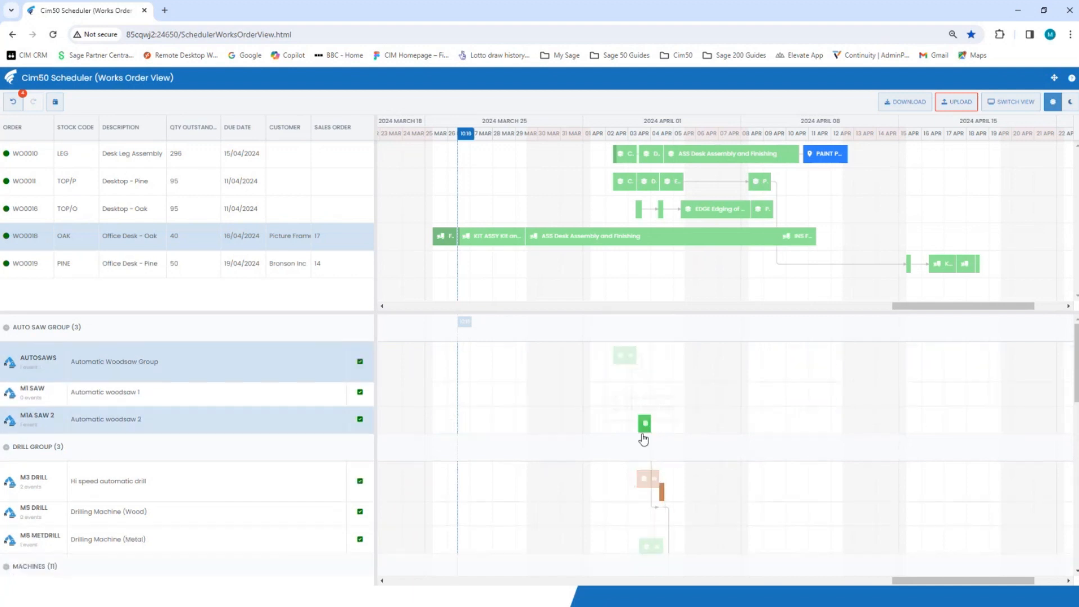
pyautogui.moveTo(623, 366); pyautogui.dragTo(621, 382)
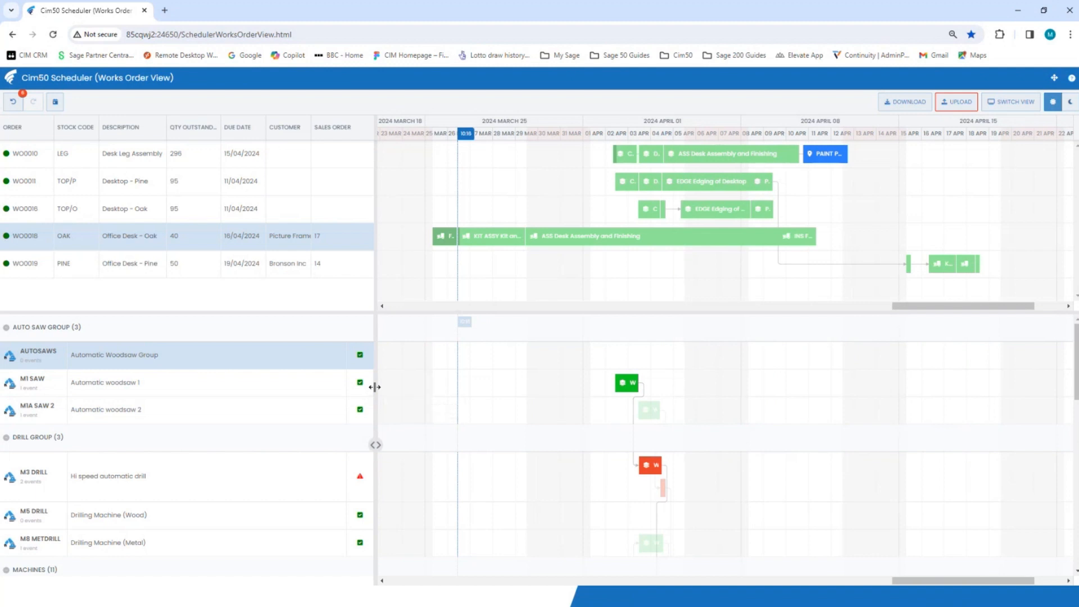
# Reassign the Desktop - Pine drilling operation from the overloaded M3 DRILL to M5 DRILL
pyautogui.scroll(-3, 450, 499)
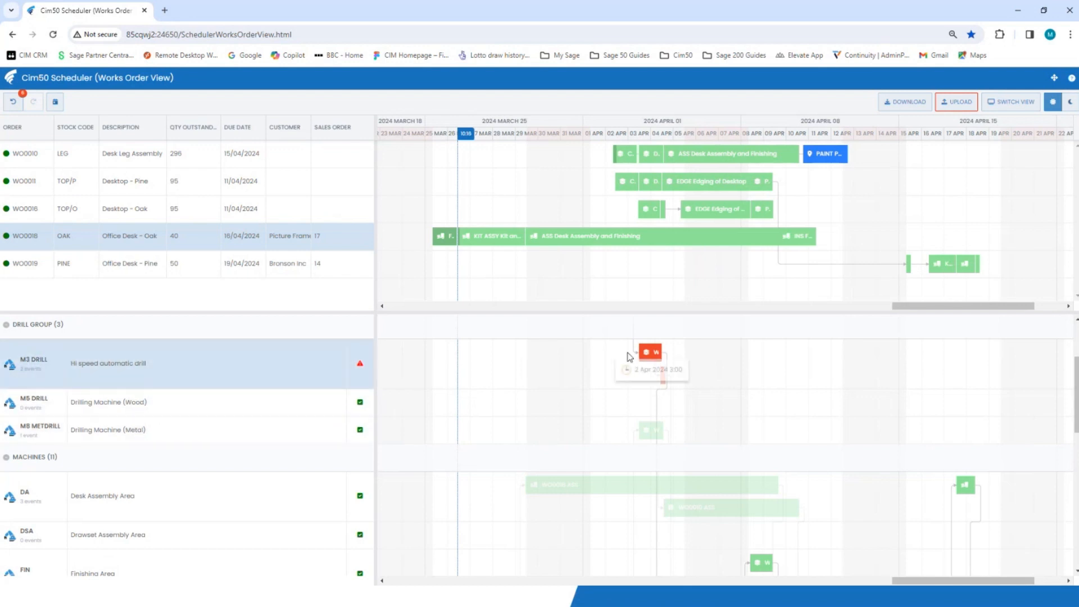
pyautogui.moveTo(646, 352)
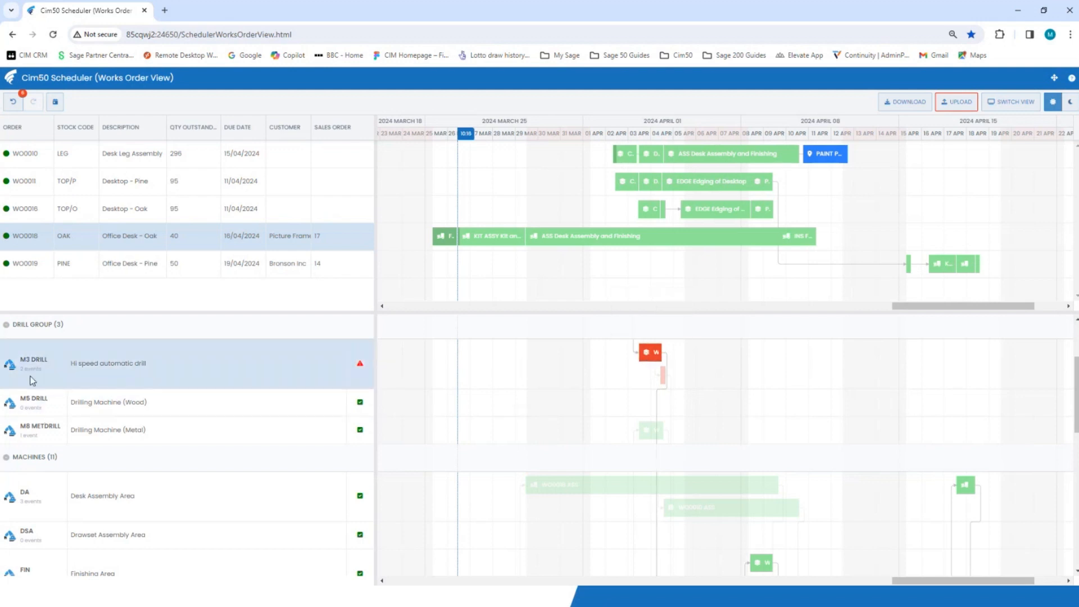
pyautogui.scroll(1, 488, 424)
pyautogui.scroll(1, 487, 423)
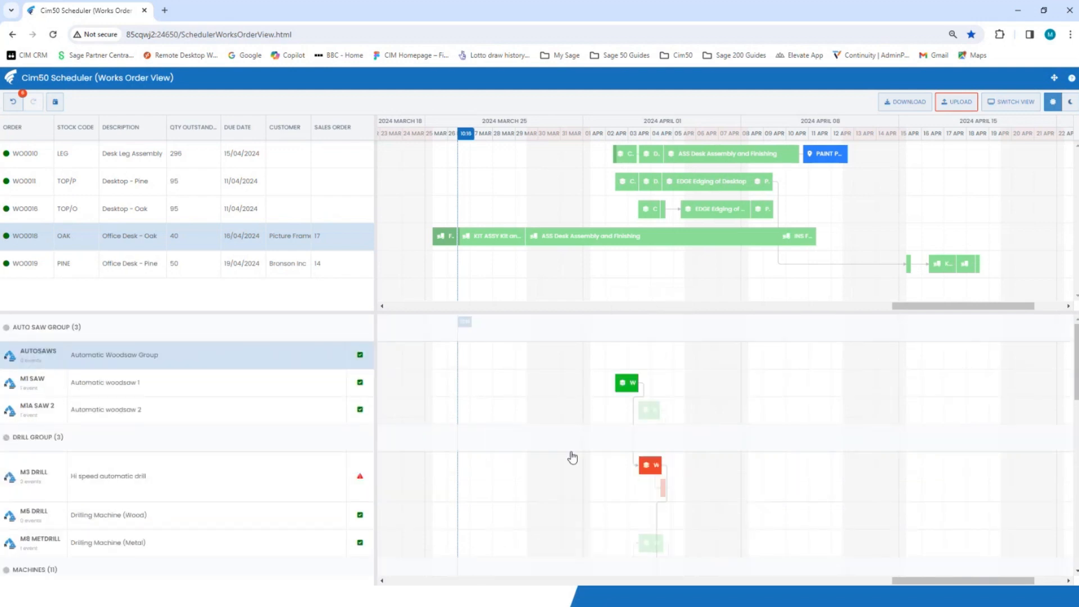
pyautogui.moveTo(650, 464)
pyautogui.moveTo(654, 468); pyautogui.dragTo(651, 514)
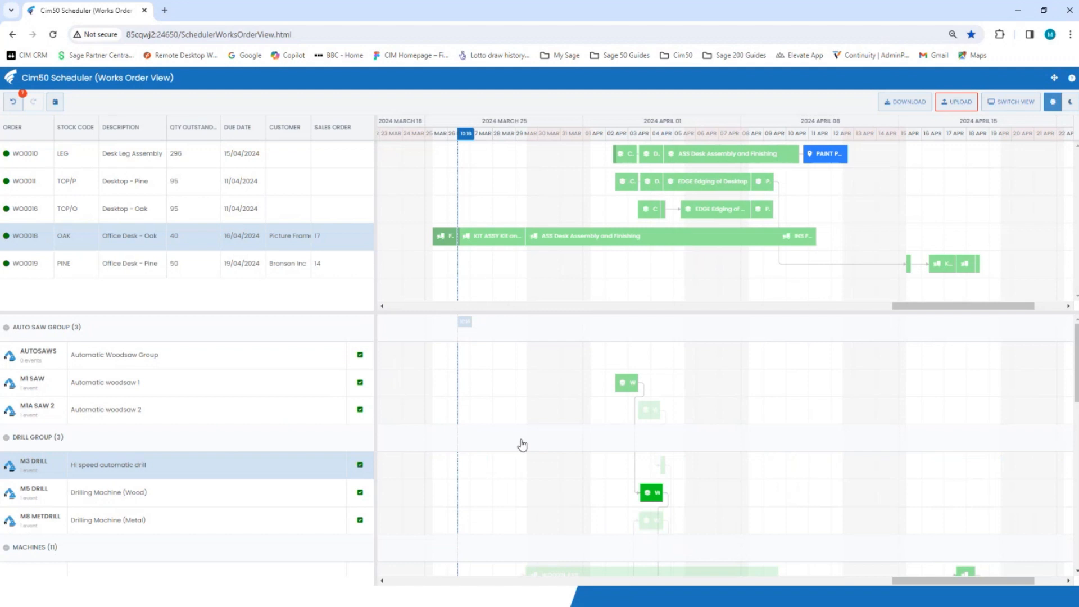
# Collapse and re-expand the Machines group, and examine the operations booked on the Desk Assembly Area
pyautogui.scroll(-2, 520, 443)
pyautogui.click(429, 436)
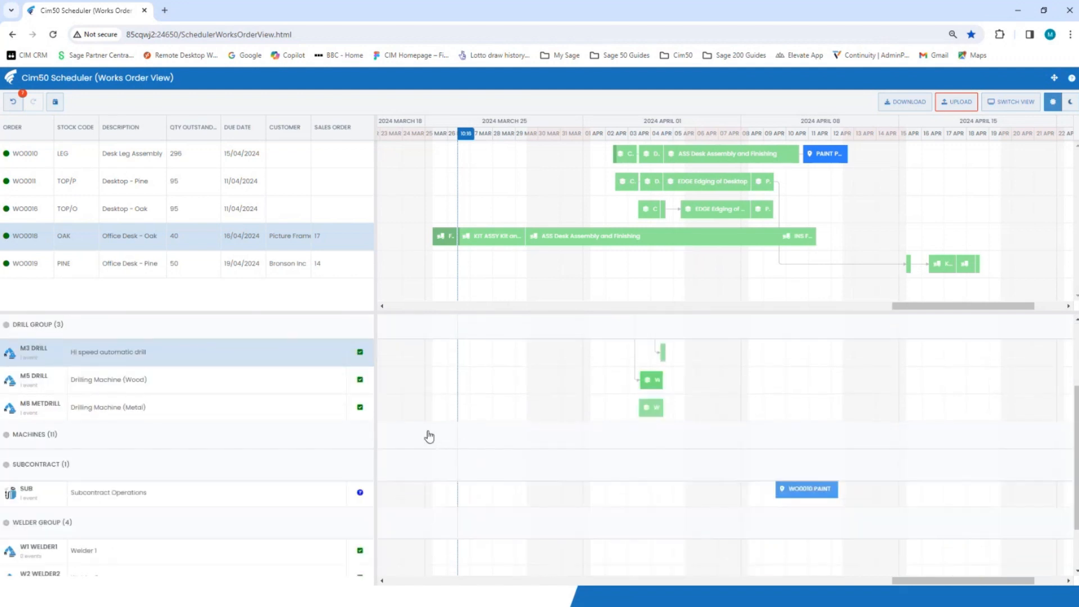
pyautogui.click(8, 439)
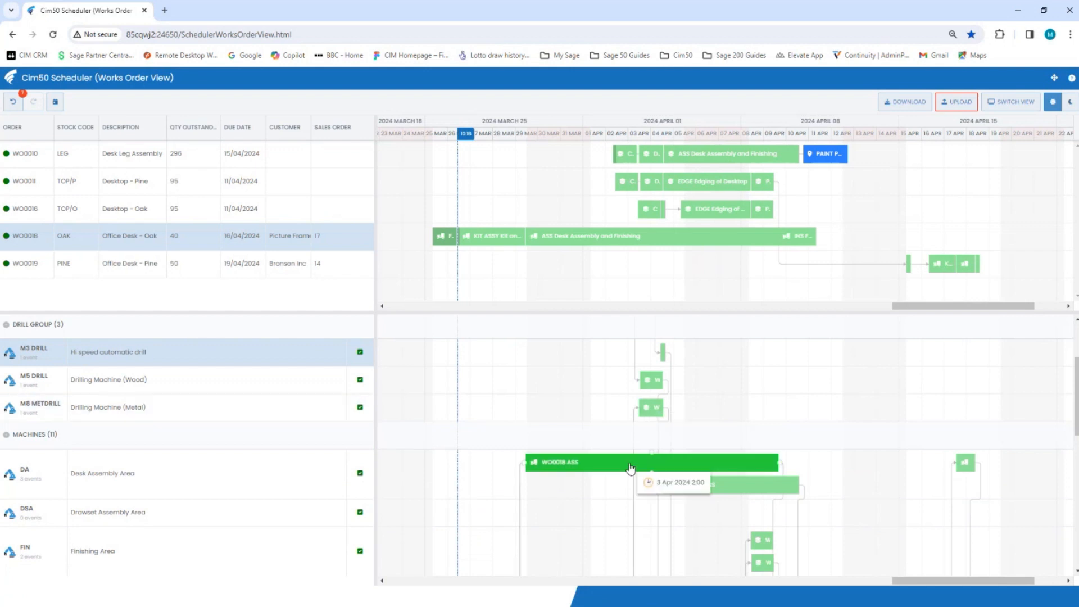
pyautogui.scroll(-1, 626, 457)
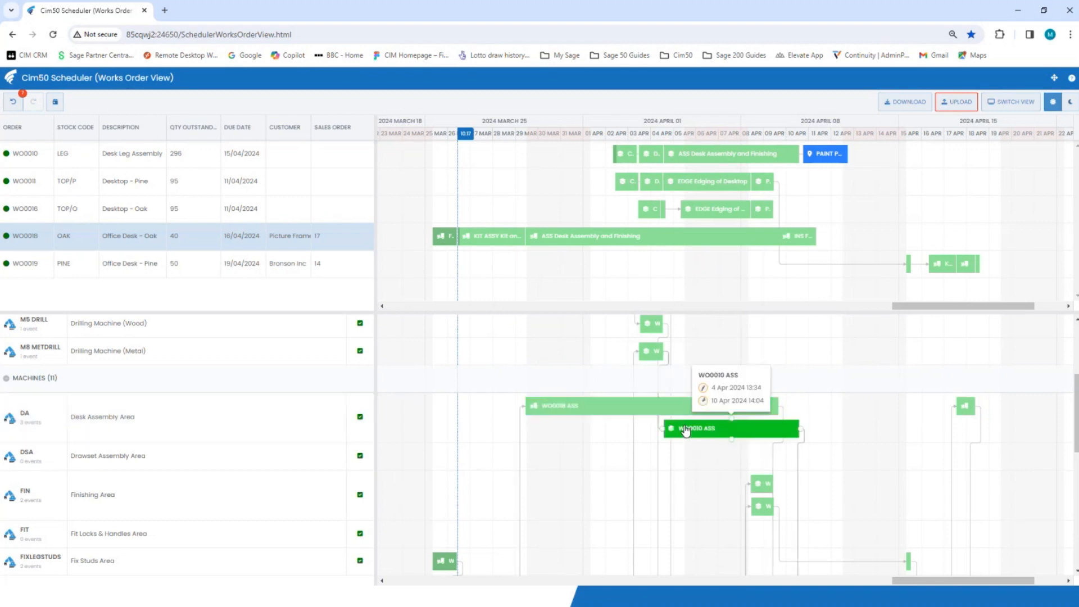
# Try to move the Desktop - Pine edging operation earlier on the overloaded M6 EDGER
pyautogui.scroll(-4, 682, 430)
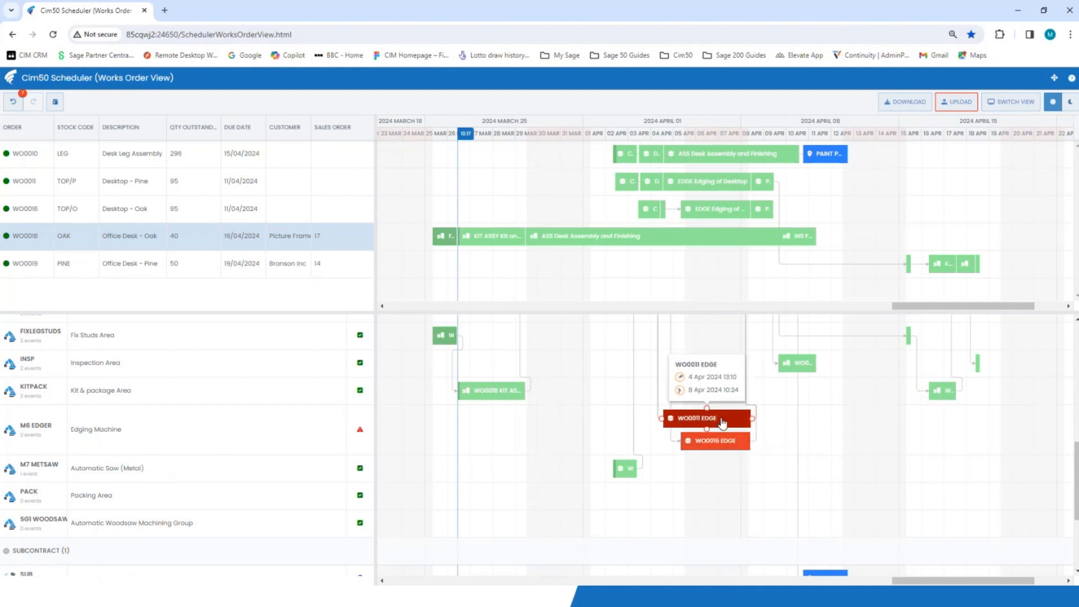
pyautogui.moveTo(681, 420); pyautogui.dragTo(638, 427)
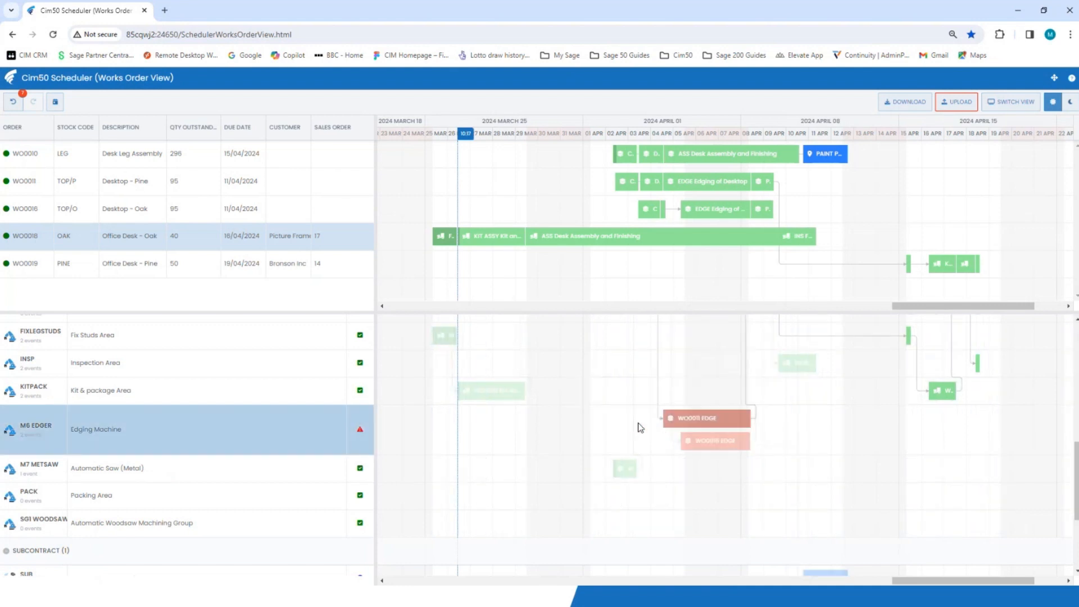
pyautogui.moveTo(723, 424); pyautogui.dragTo(640, 426)
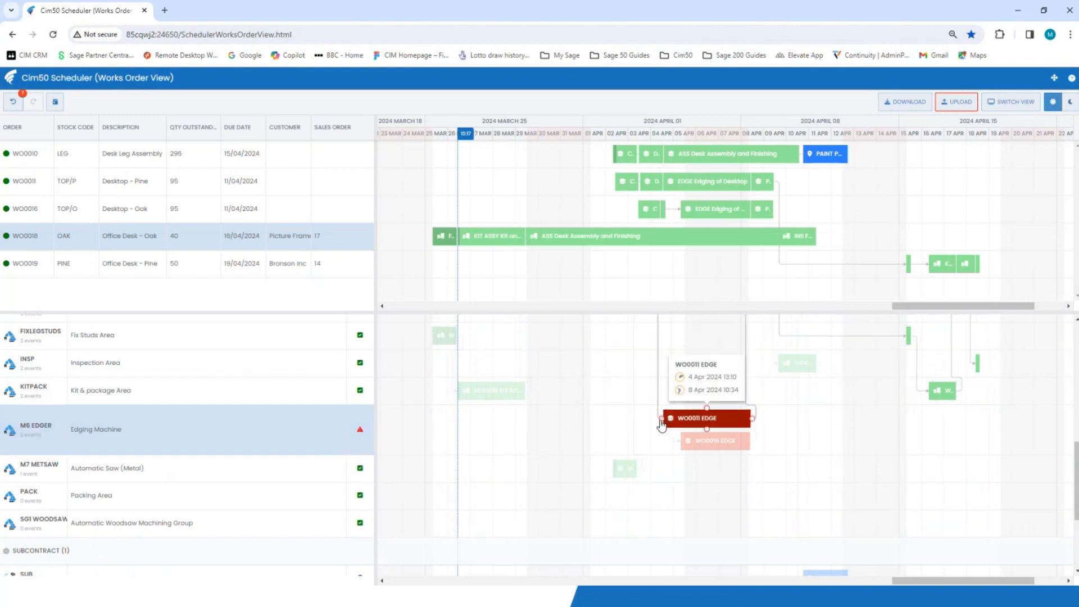
# Bring the Desktop - Pine cut on M1 SAW forward to about 29 March and its M5 DRILL operation to about 1 April
pyautogui.scroll(5, 661, 425)
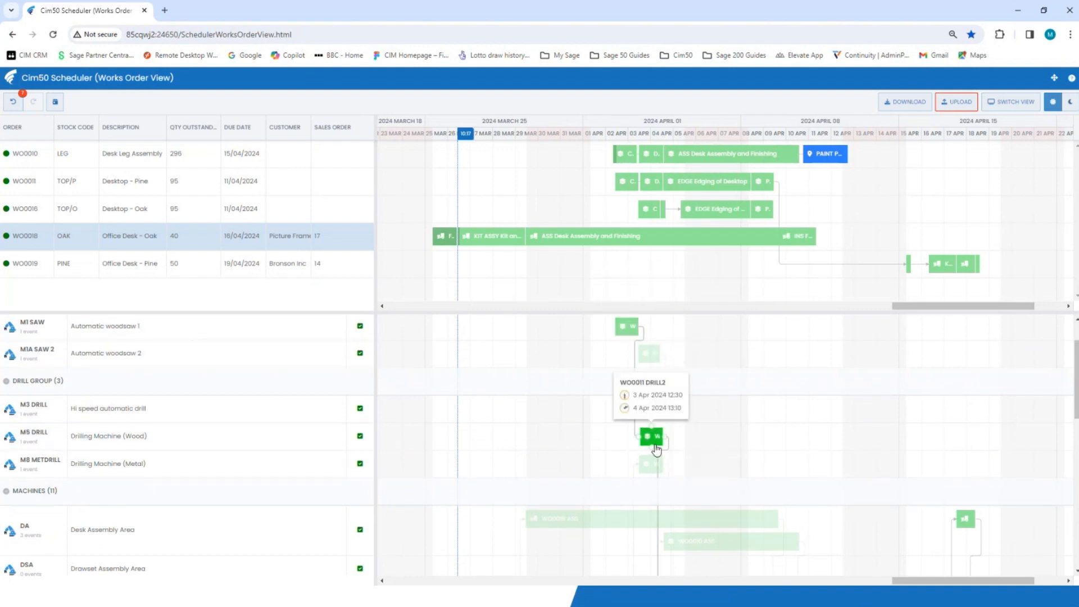
pyautogui.moveTo(628, 327); pyautogui.dragTo(542, 363)
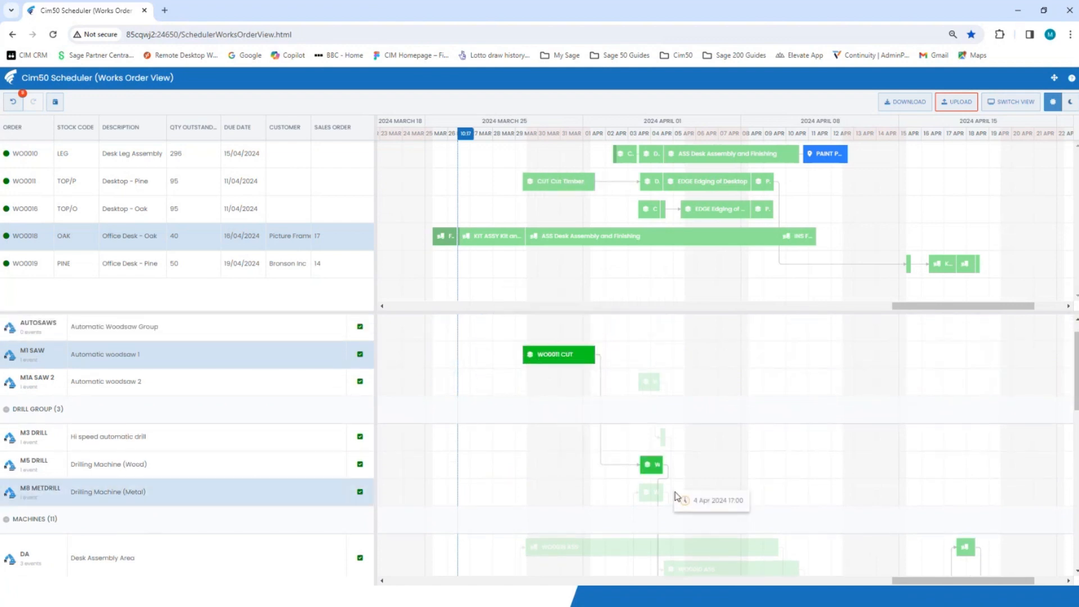
pyautogui.moveTo(658, 469); pyautogui.dragTo(608, 476)
pyautogui.scroll(-5, 640, 482)
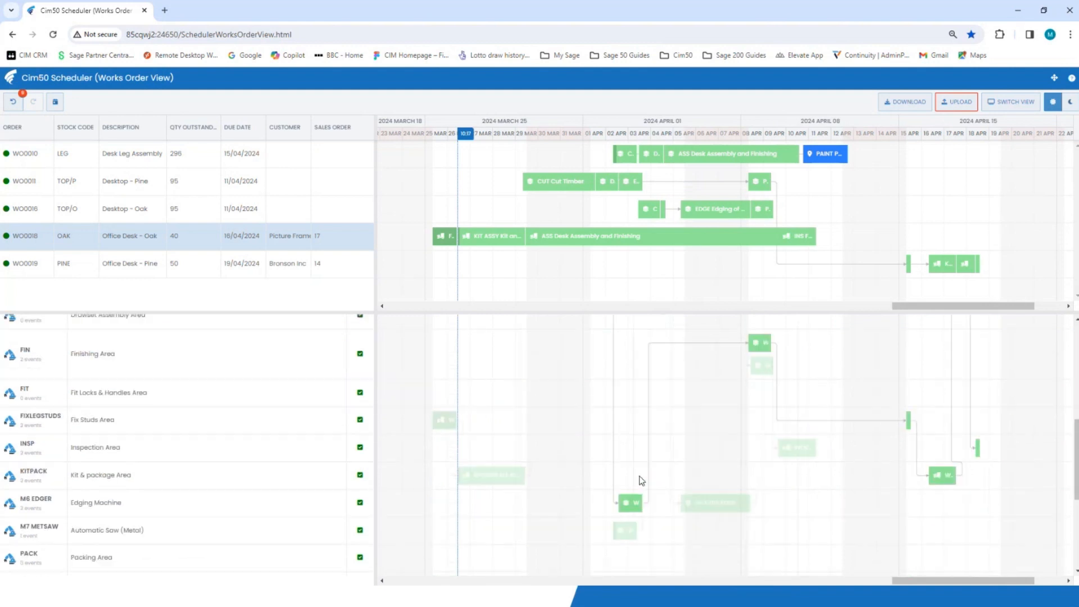
pyautogui.scroll(-2, 642, 481)
pyautogui.moveTo(630, 391)
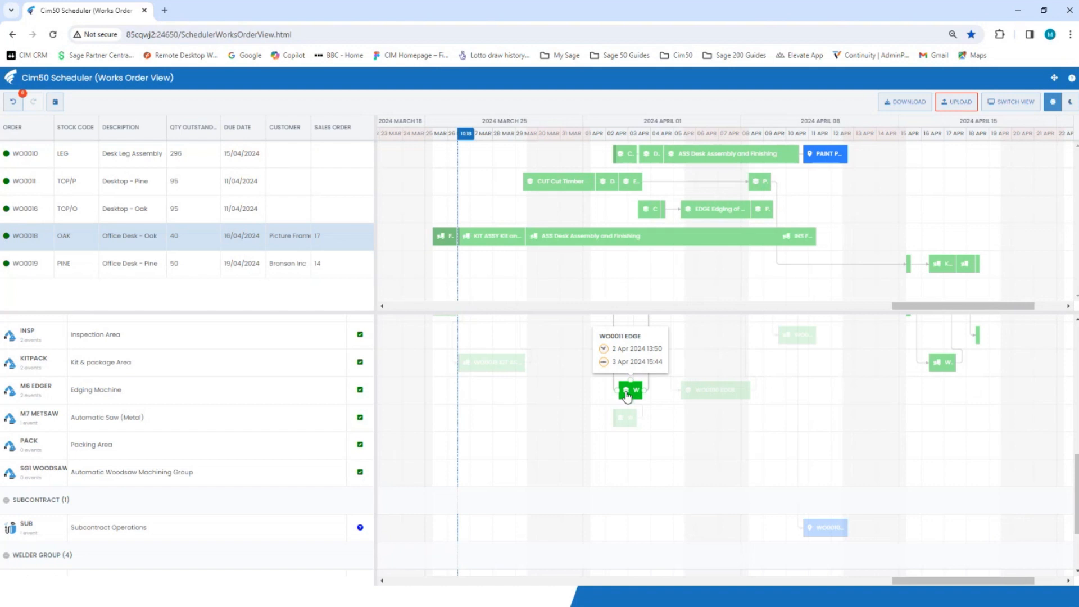
# Undo and redo the latest Desktop - Pine rescheduling changes
pyautogui.click(12, 104)
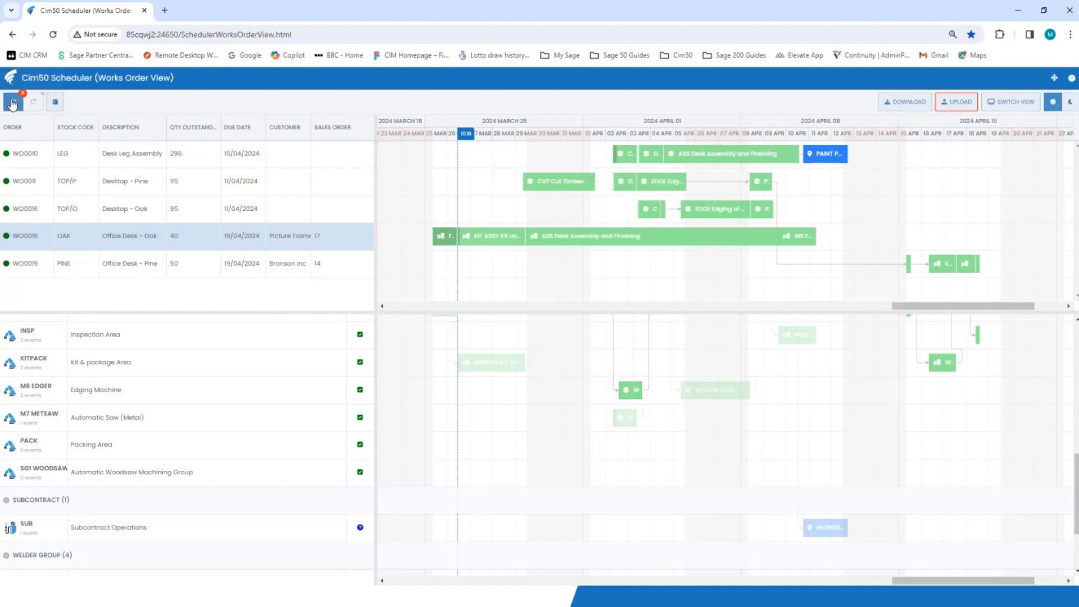
pyautogui.click(33, 102)
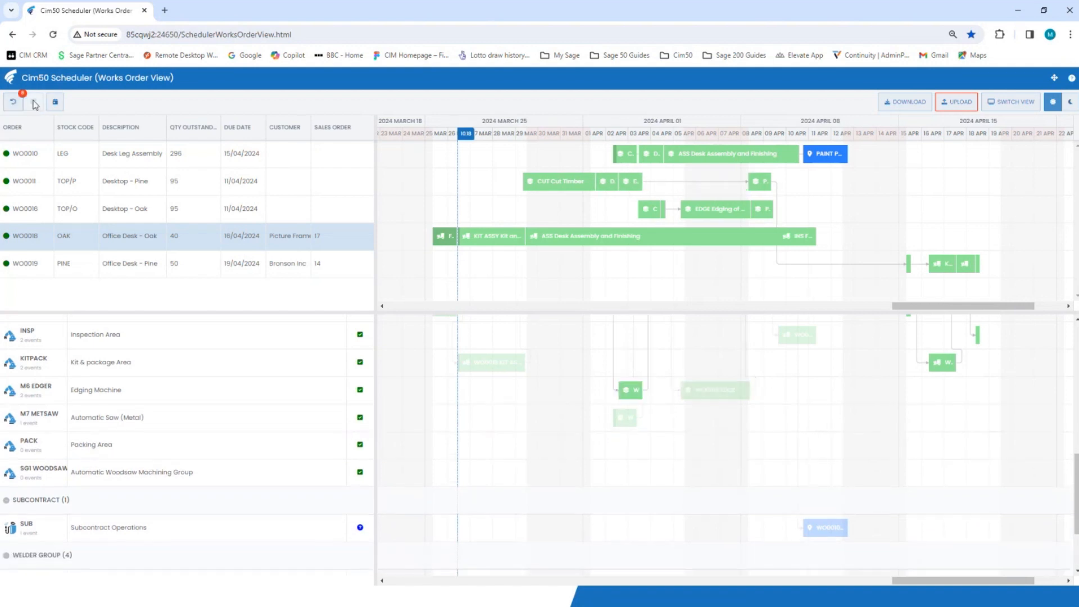
pyautogui.click(15, 104)
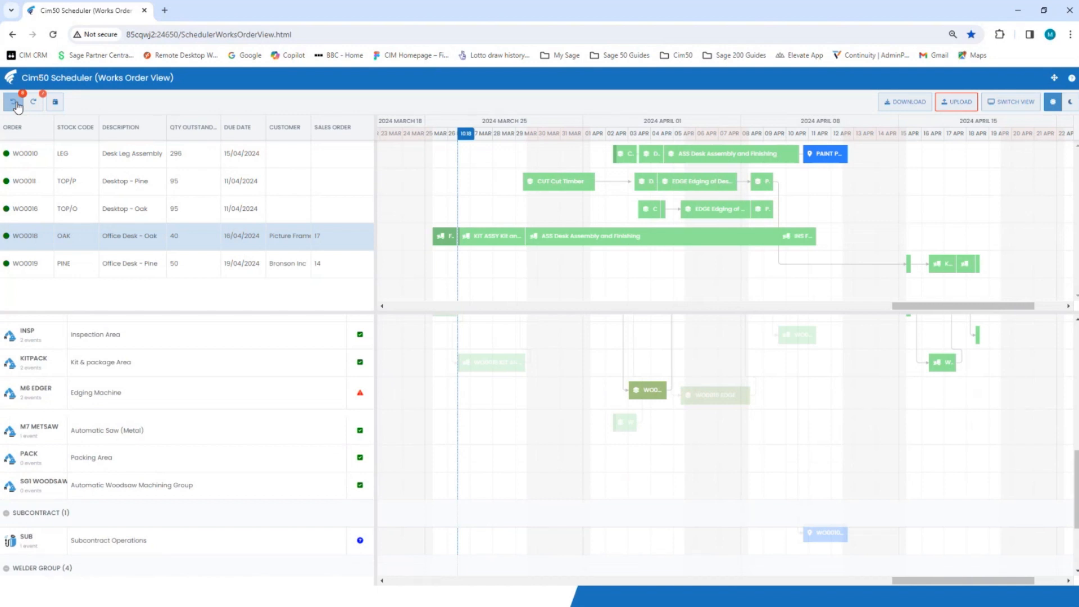
pyautogui.click(33, 103)
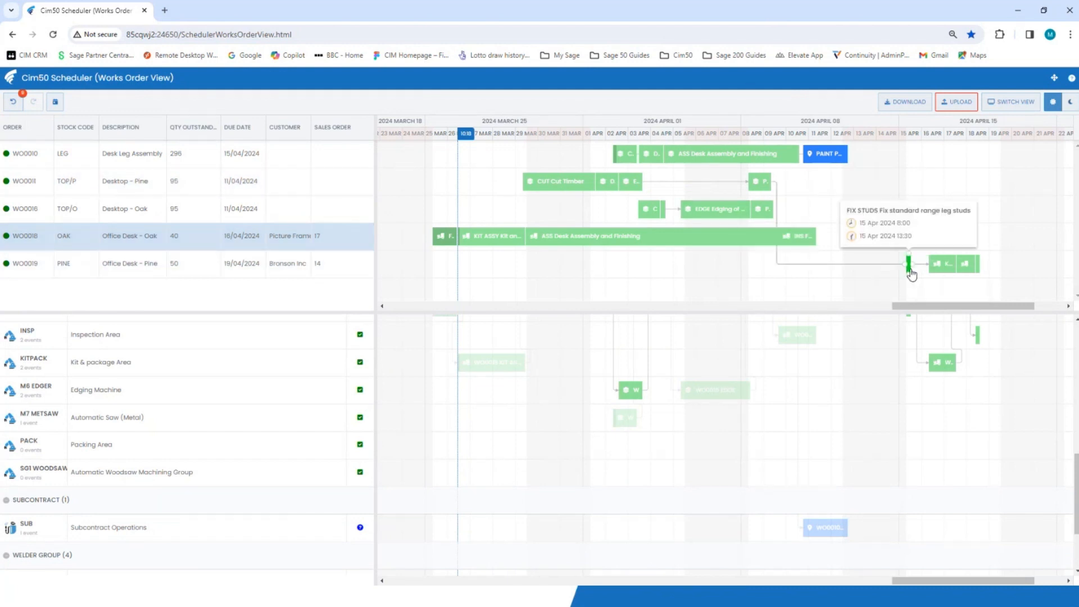
# Move the Office Desk - Pine leg stud operation to 9 April 2024, directly after the linked Desktop - Pine Finish operation
pyautogui.moveTo(906, 264); pyautogui.dragTo(682, 264)
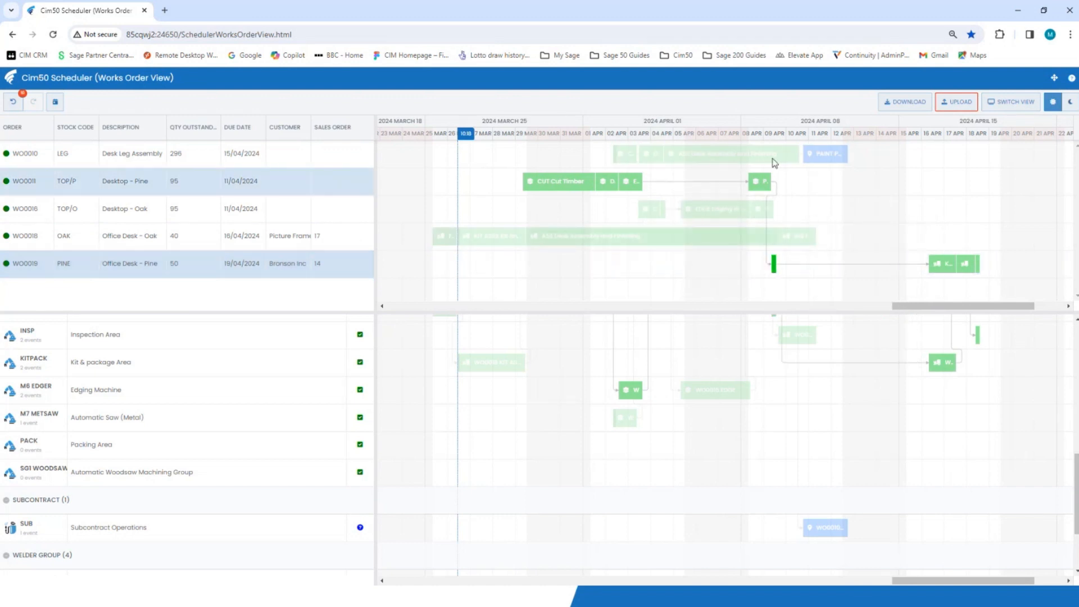
pyautogui.moveTo(774, 272)
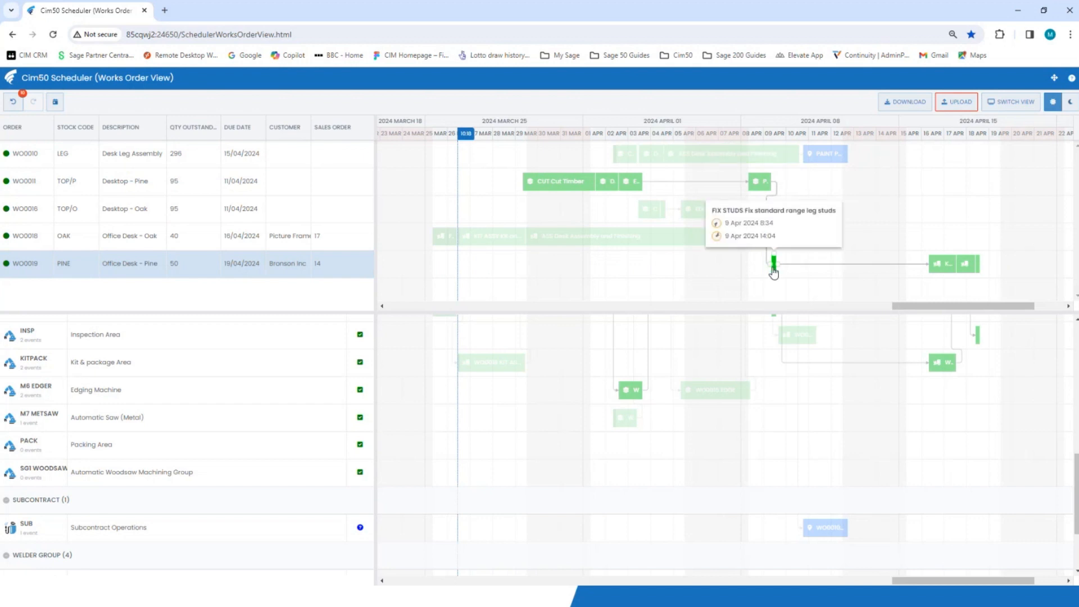
pyautogui.moveTo(768, 189)
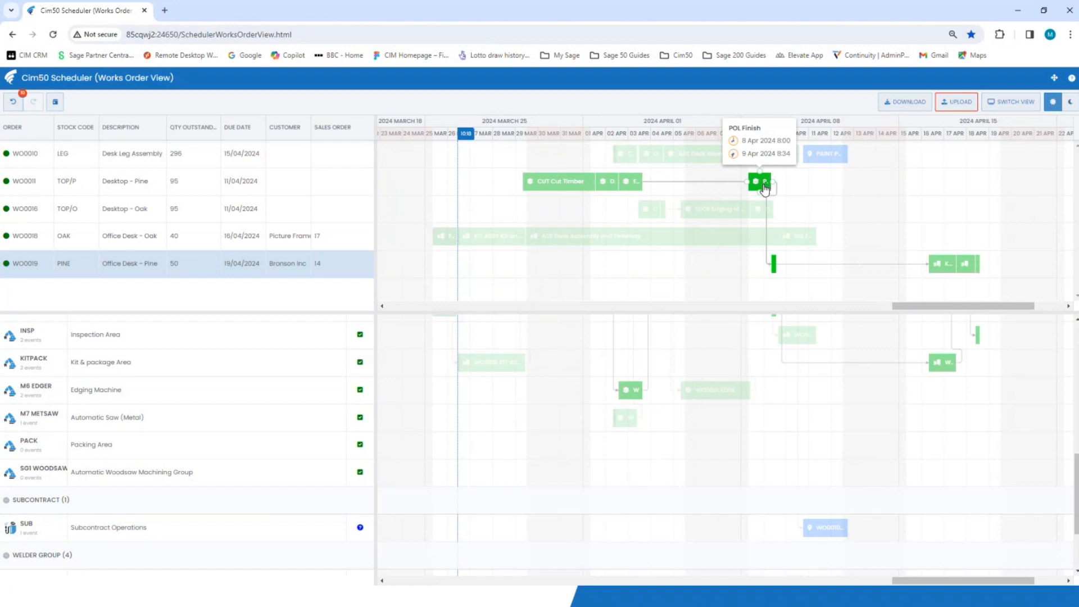
pyautogui.click(775, 193)
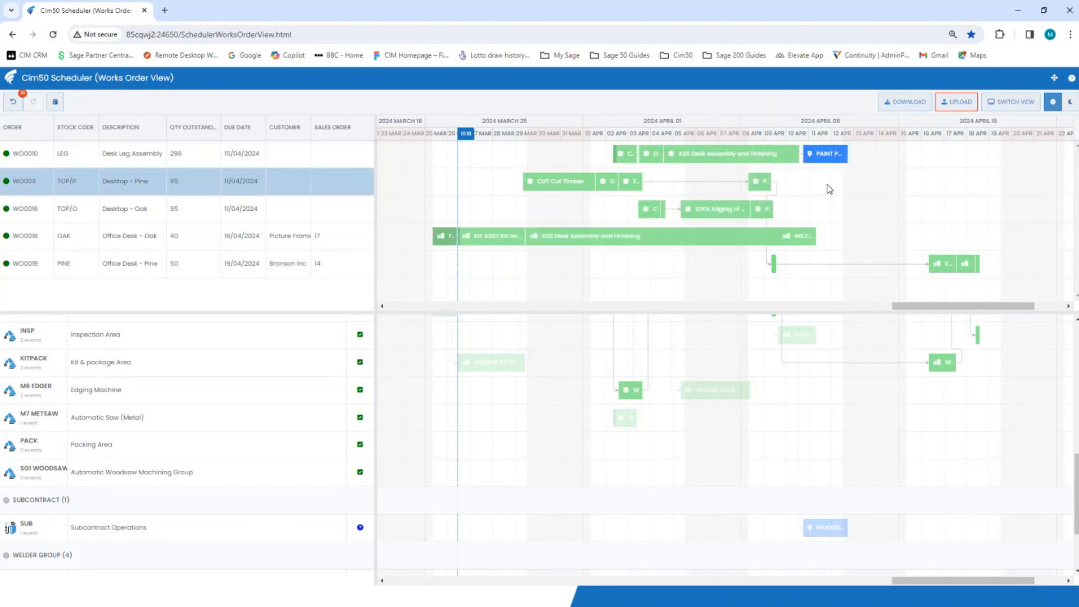
# Select the Desk Leg Assembly's subcontract powder coating operation and examine its scheduled dates
pyautogui.moveTo(829, 162)
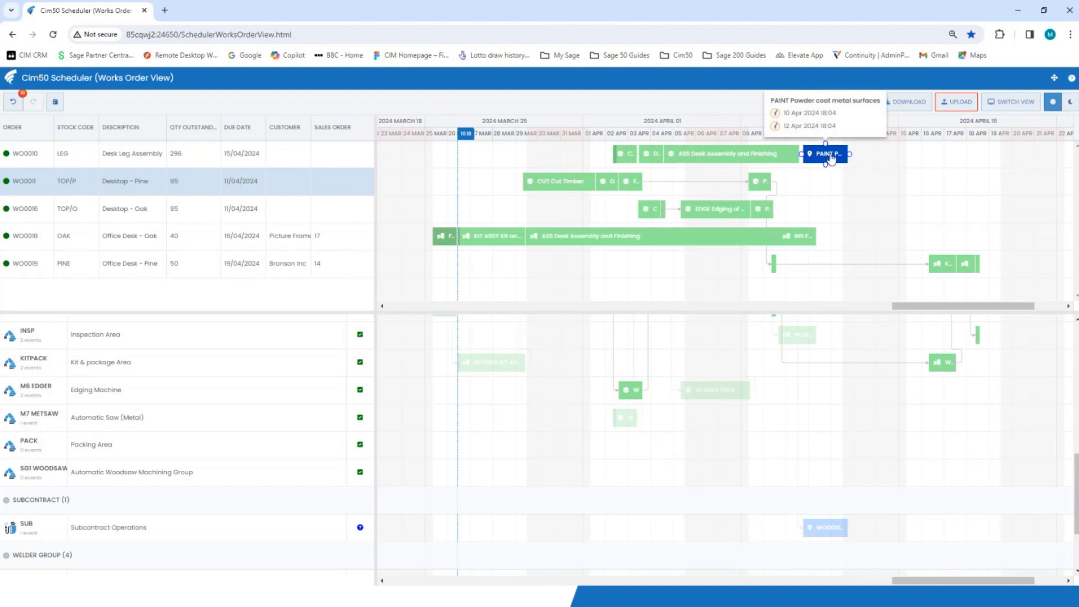
pyautogui.moveTo(830, 159)
pyautogui.mouseDown()
pyautogui.moveTo(931, 162)
pyautogui.moveTo(829, 163)
pyautogui.mouseUp()
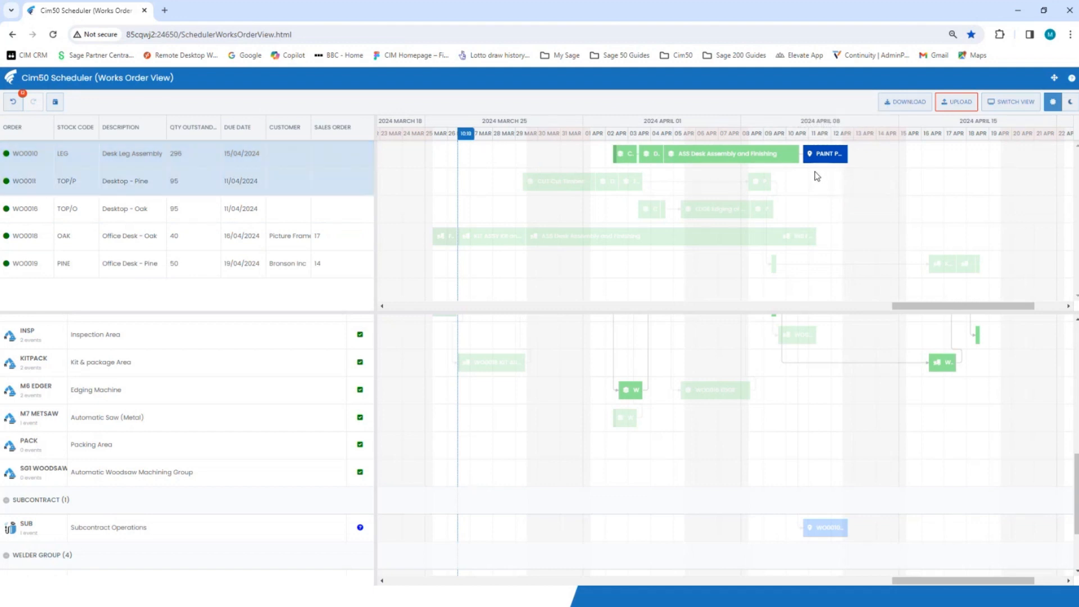
pyautogui.moveTo(820, 160)
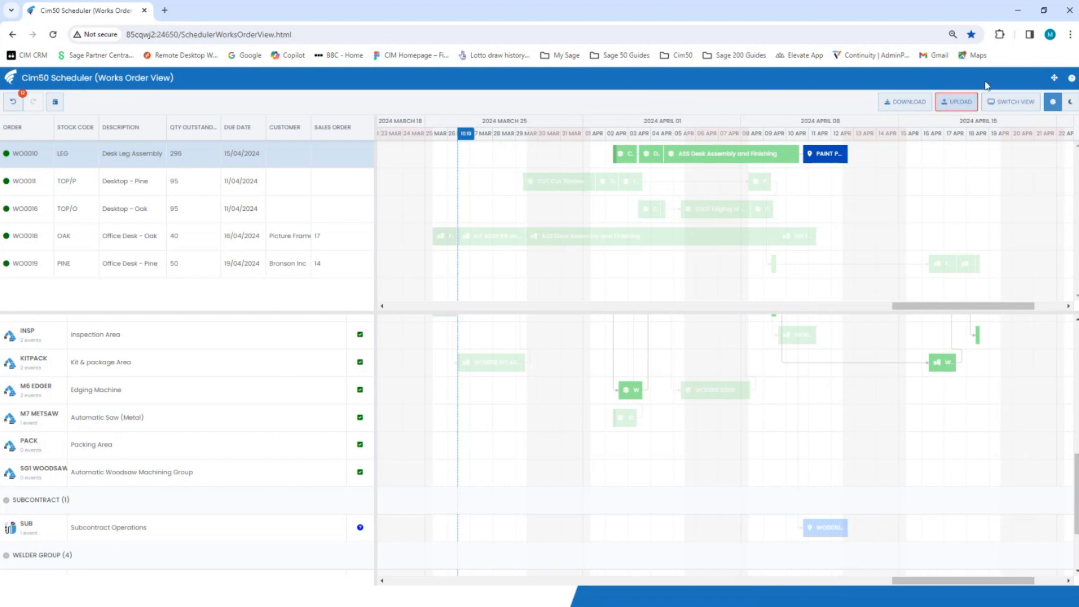
# Switch the scheduler to Resource View, accepting the loss of the changes made
pyautogui.click(1003, 107)
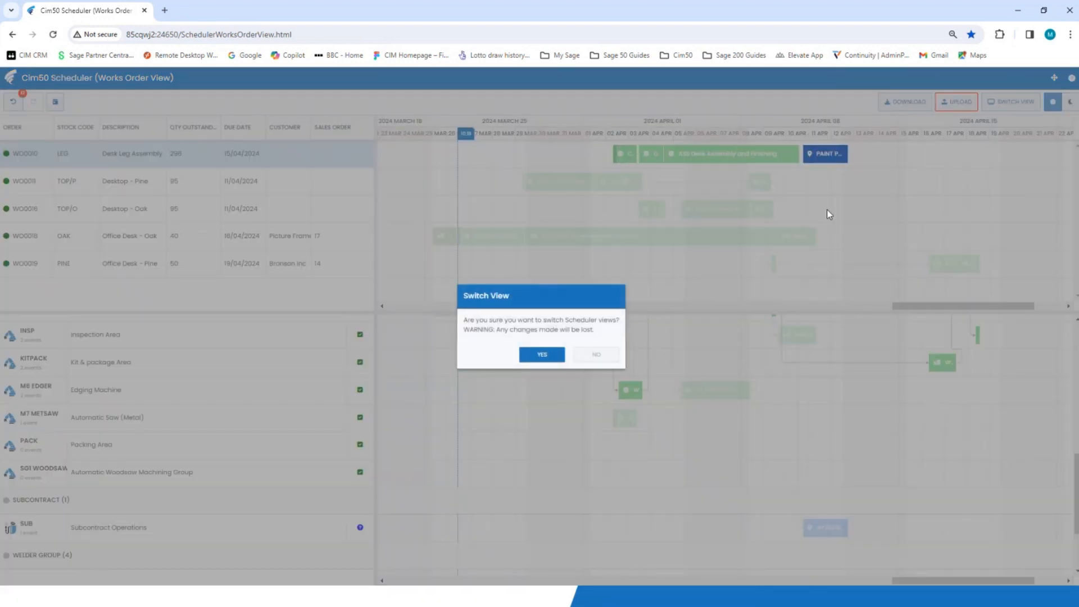
pyautogui.click(551, 356)
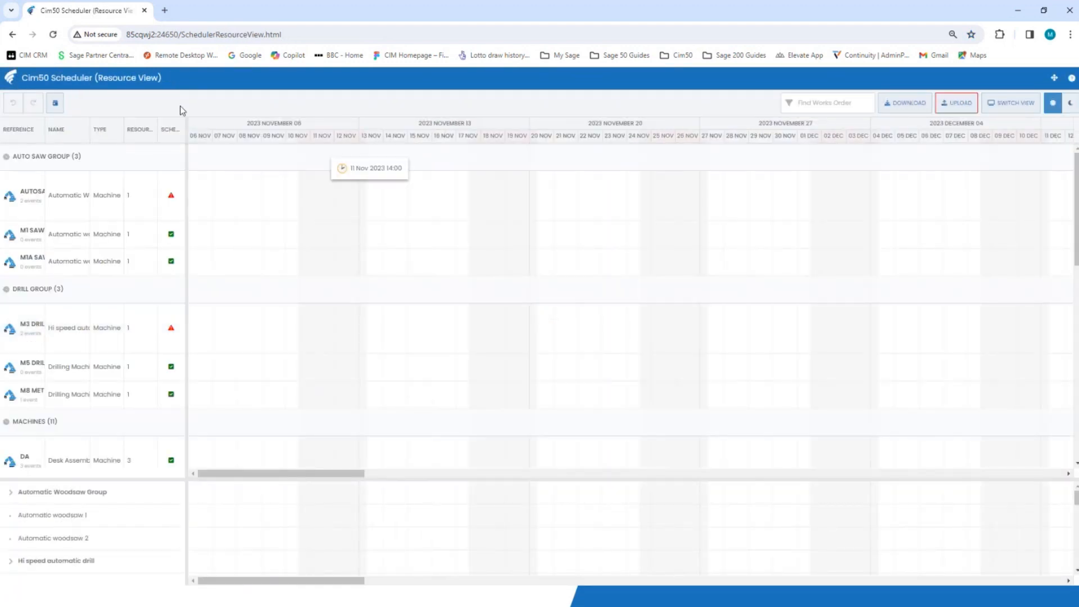
# Jump the Resource View timeline to the current date and enlarge the resource utilisation pane
pyautogui.click(59, 108)
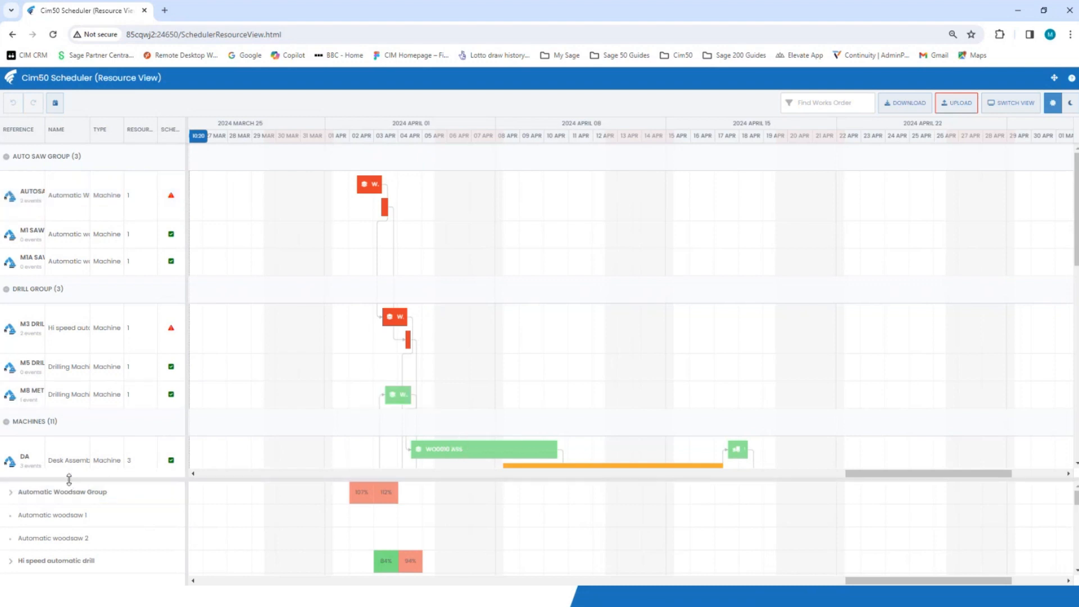
pyautogui.moveTo(69, 478); pyautogui.dragTo(112, 259)
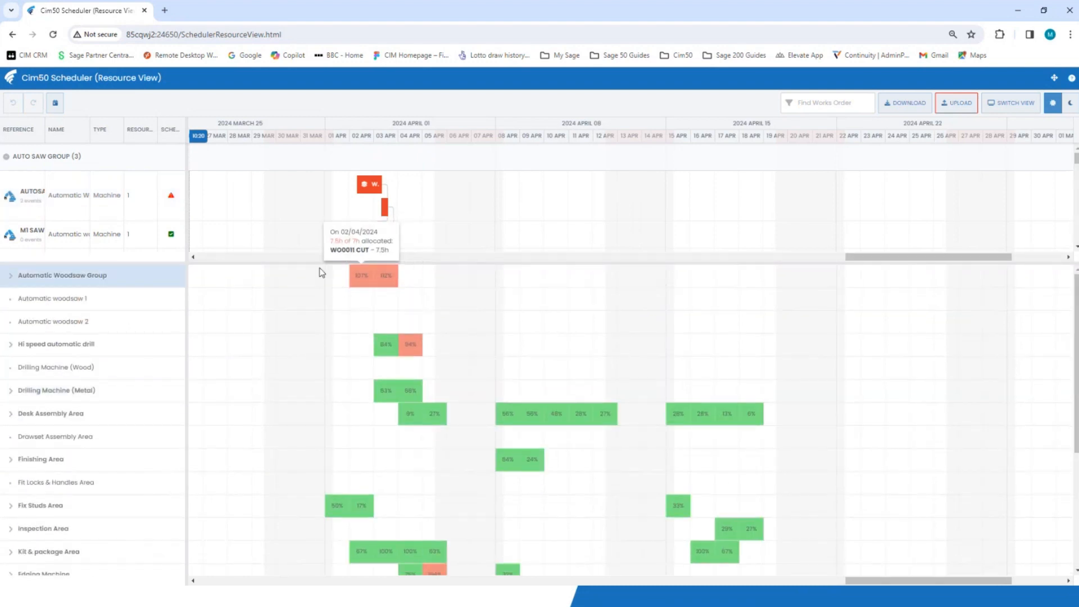
# Examine the daily allocations of the Automatic Woodsaw Group, Hi speed automatic drill and Drilling Machine (Metal) in early April 2024
pyautogui.click(20, 191)
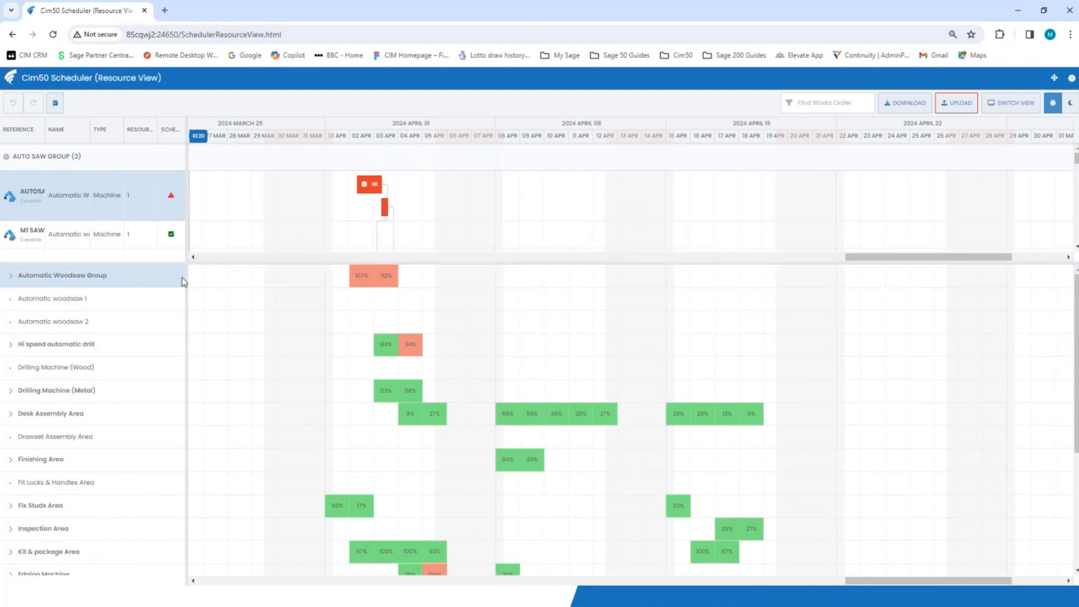
pyautogui.click(2, 199)
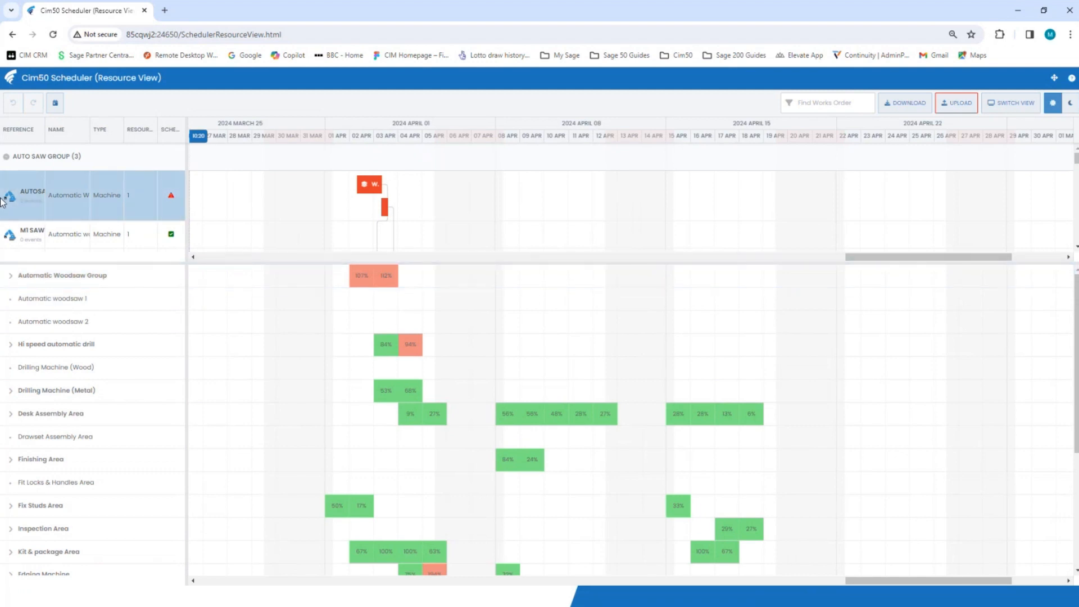
pyautogui.moveTo(359, 280)
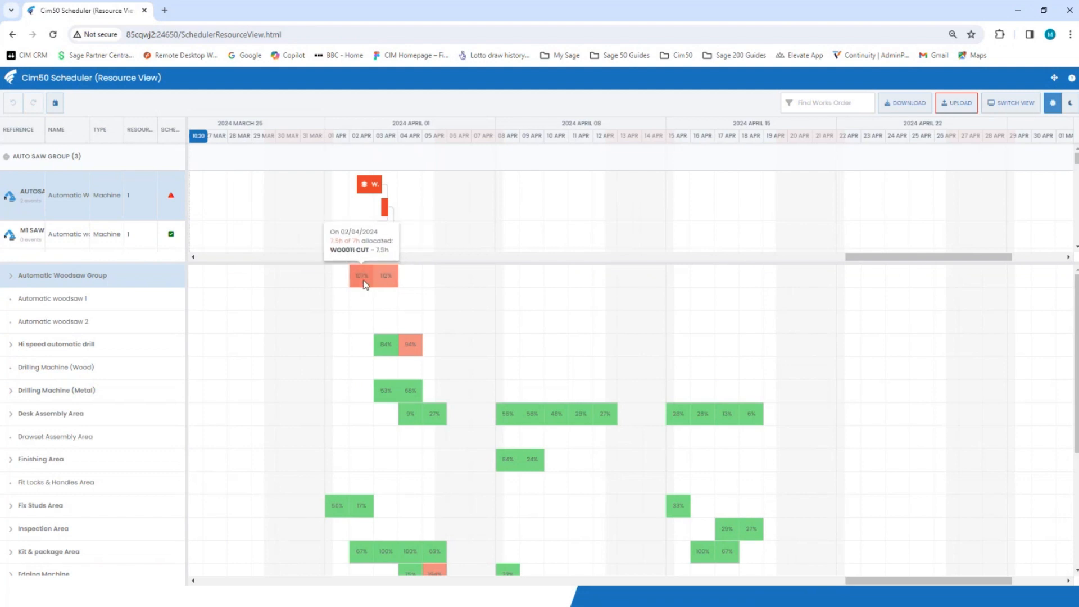
pyautogui.moveTo(385, 214)
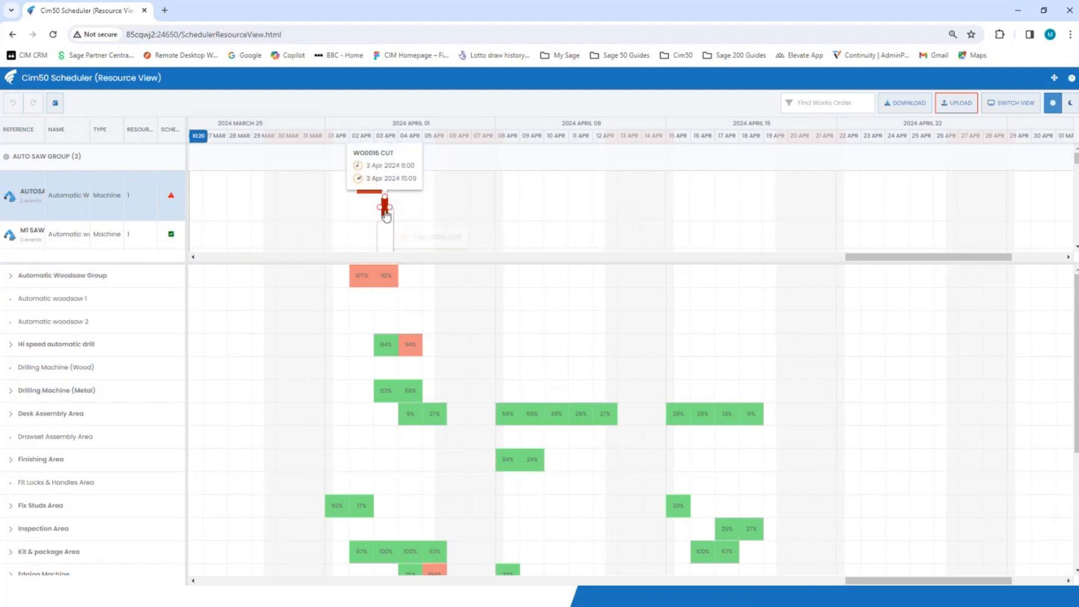
pyautogui.moveTo(389, 347)
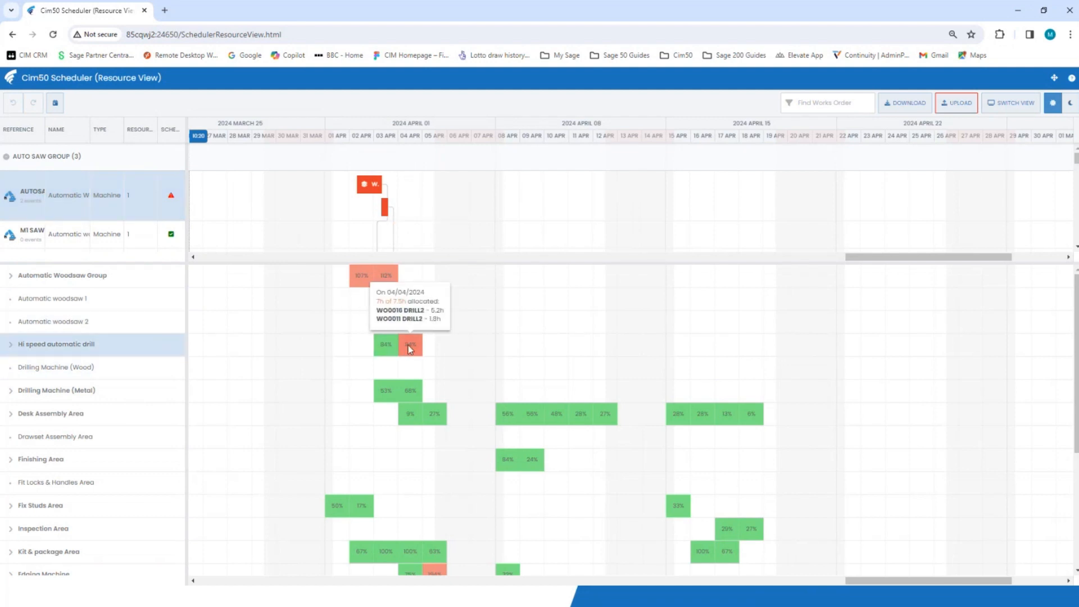
pyautogui.moveTo(394, 397)
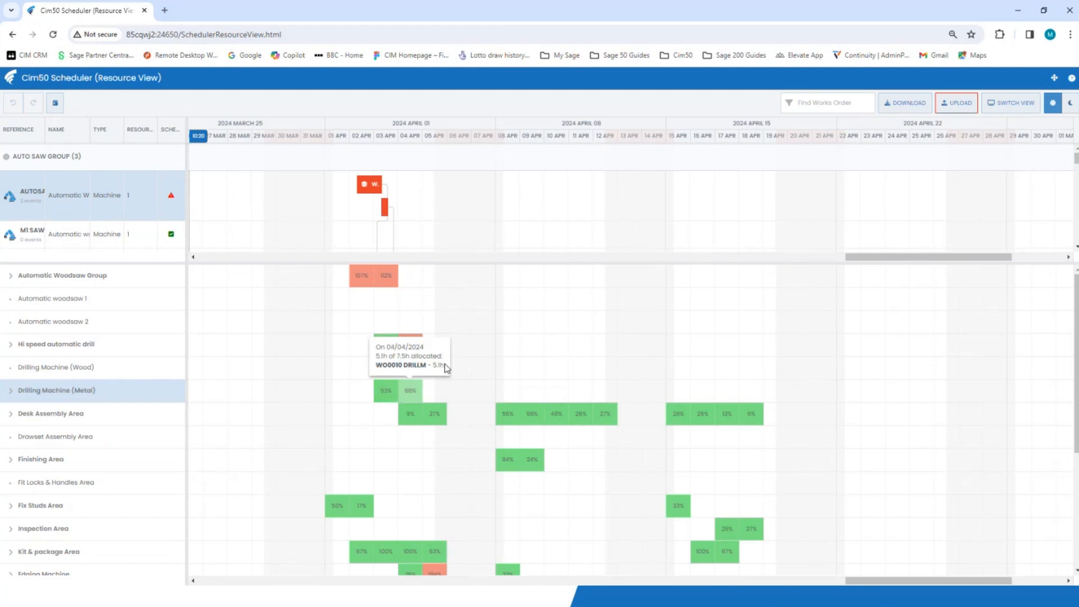
# Reassign the WO0016 CUT operation to Automatic woodsaw 1 and the WO0011 CUT operation to Automatic woodsaw 2, keeping roughly their scheduled dates
pyautogui.moveTo(502, 262); pyautogui.dragTo(501, 306)
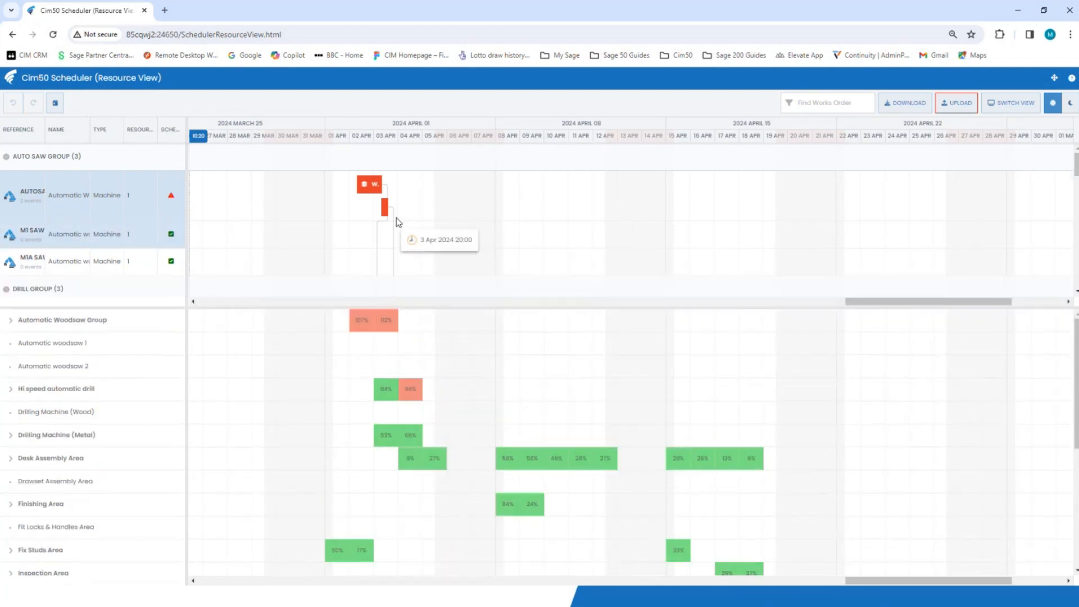
pyautogui.moveTo(384, 207); pyautogui.dragTo(379, 234)
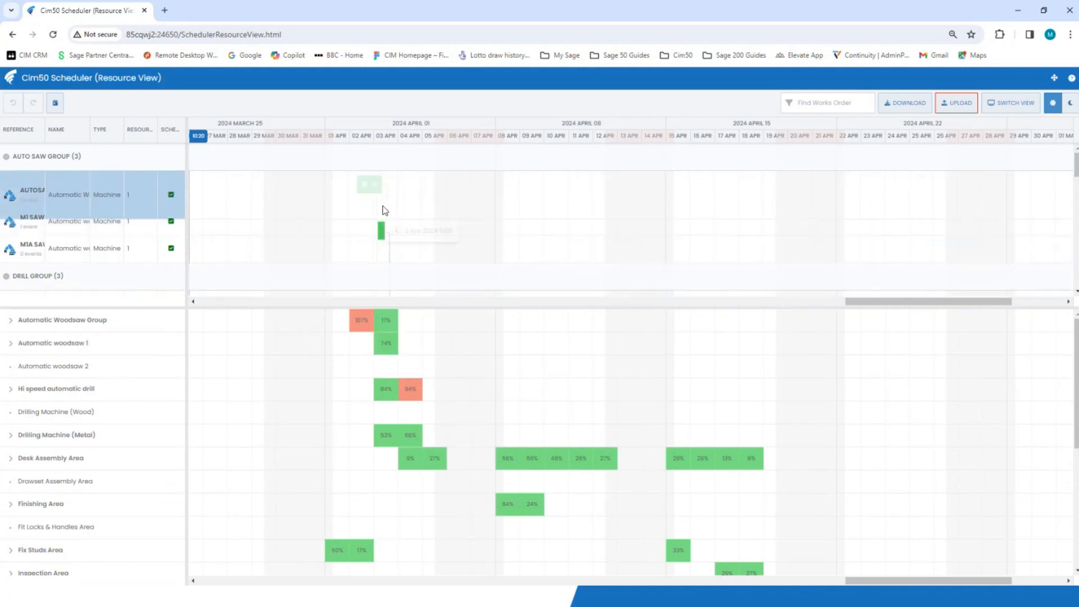
pyautogui.moveTo(369, 186); pyautogui.dragTo(370, 239)
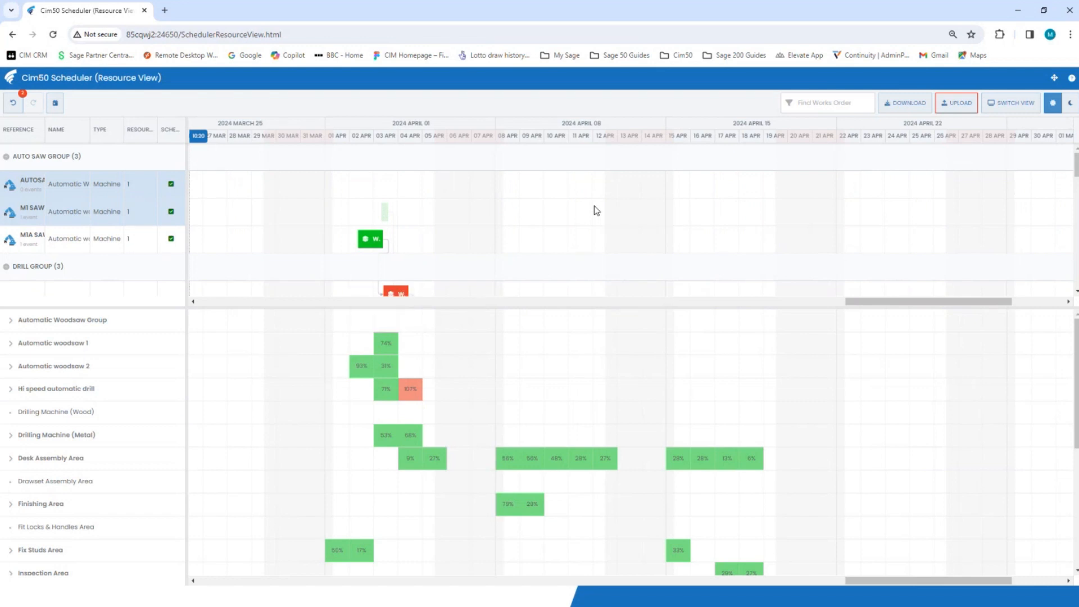
# Locate the utilisation rows of the Fix Studs Area, Packing Area and Hi speed automatic drill from their entries in the resource list
pyautogui.scroll(-1, 461, 373)
pyautogui.scroll(-6, 104, 219)
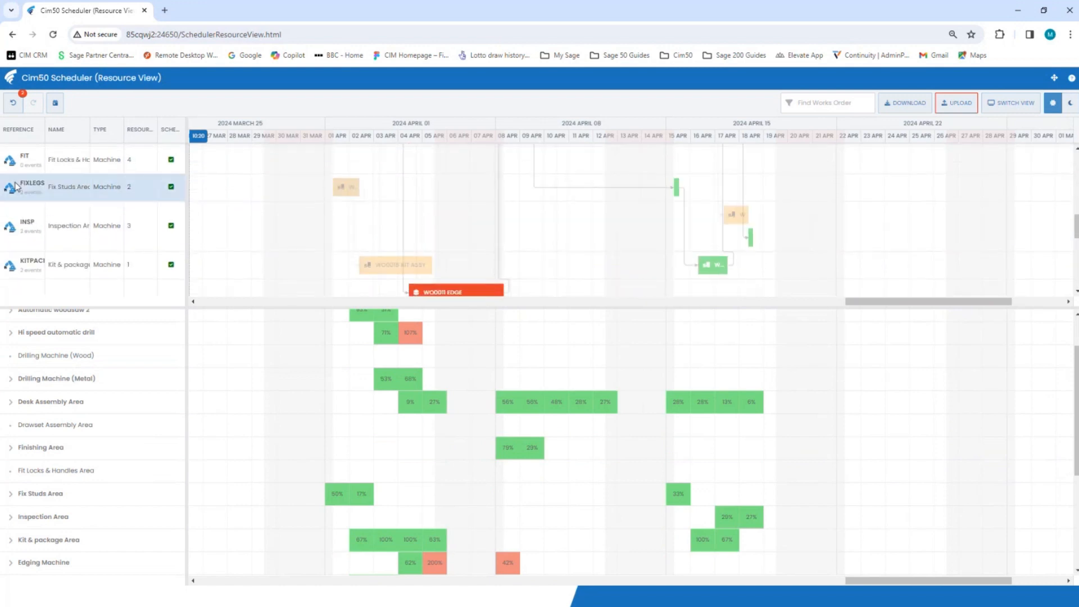
pyautogui.click(22, 190)
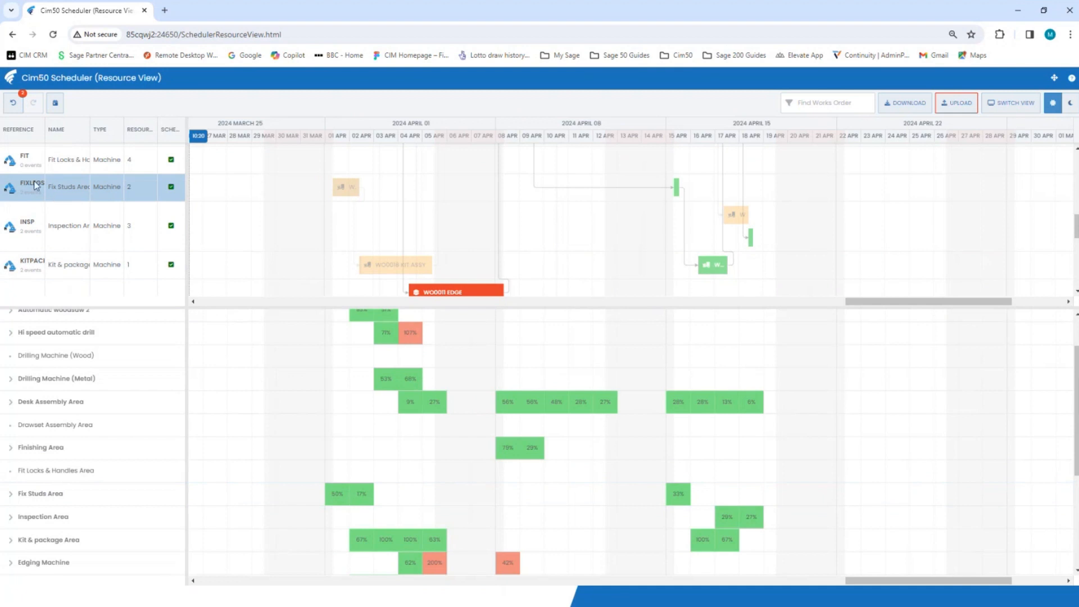
pyautogui.click(35, 185)
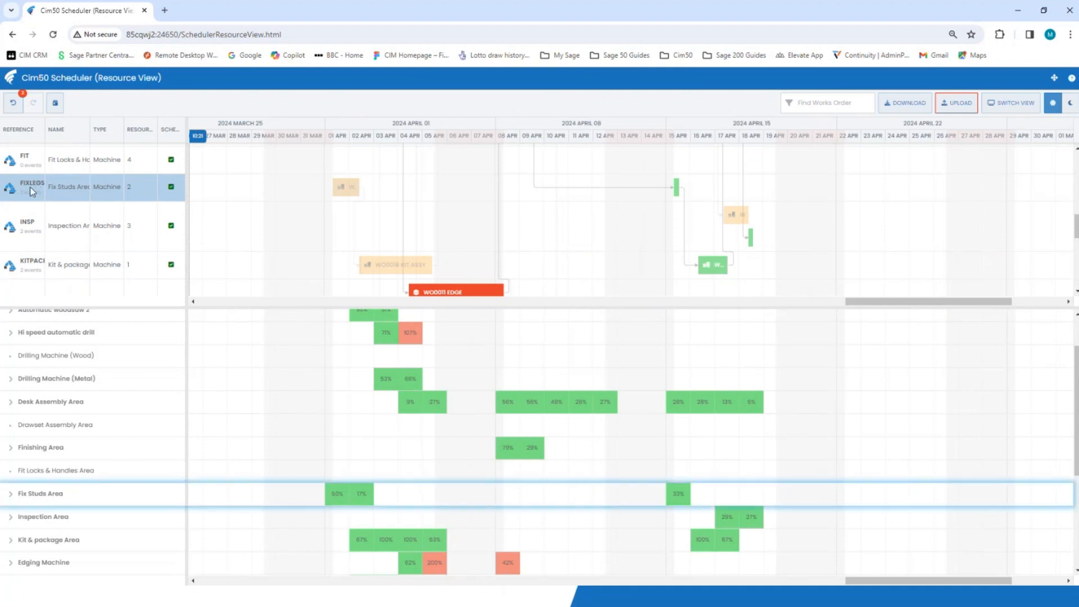
pyautogui.scroll(-2, 42, 229)
pyautogui.click(31, 265)
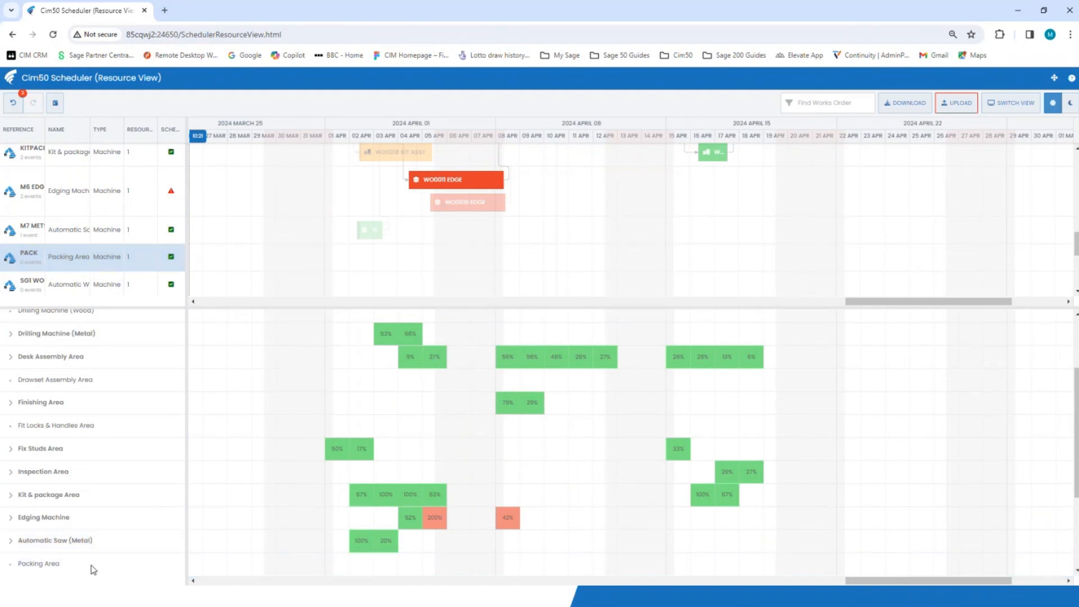
pyautogui.scroll(4, 105, 201)
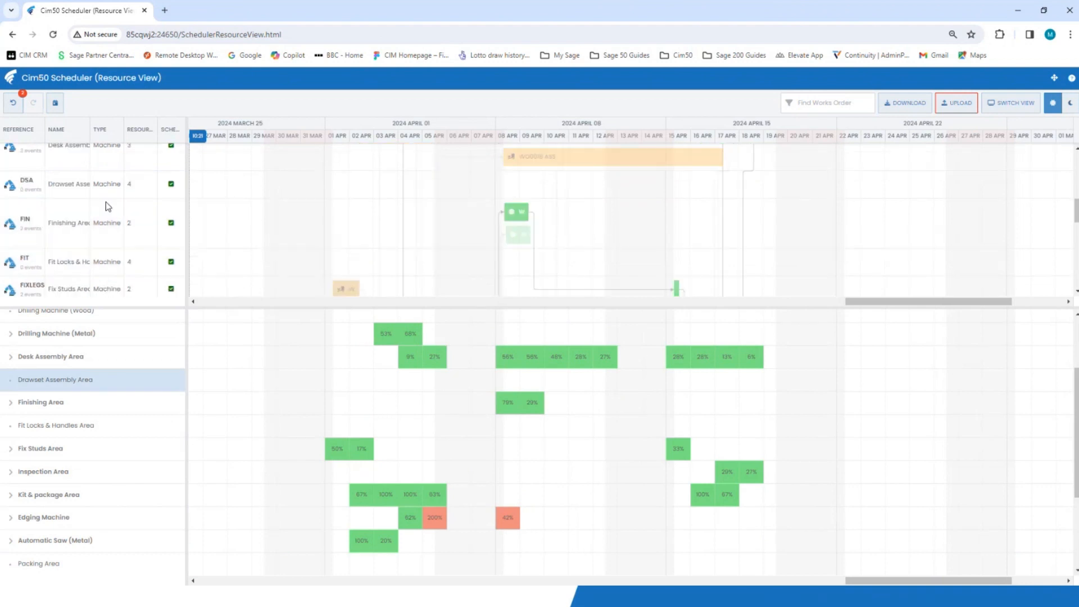
pyautogui.scroll(3, 106, 201)
pyautogui.click(32, 198)
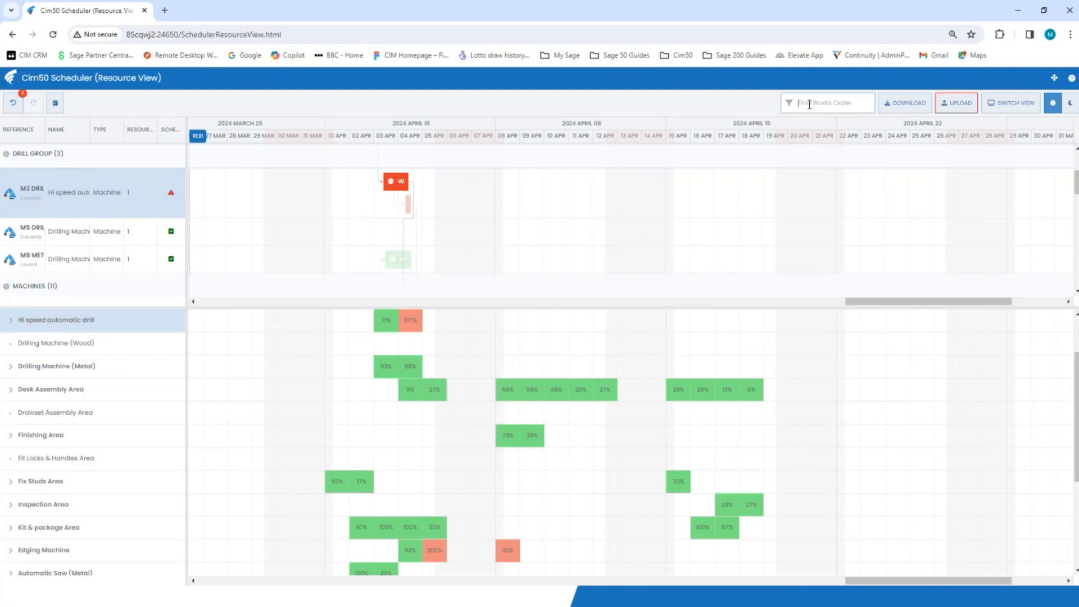
# Filter the schedule by works order wo0010 and look through its operations across the resources
pyautogui.write('wo0010')
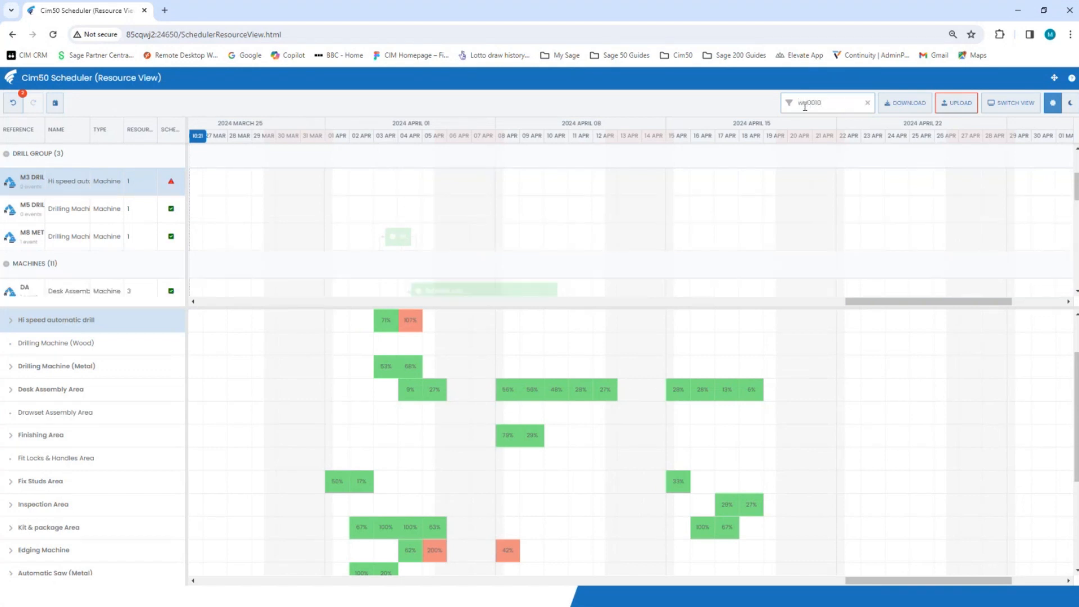
pyautogui.scroll(-6, 684, 193)
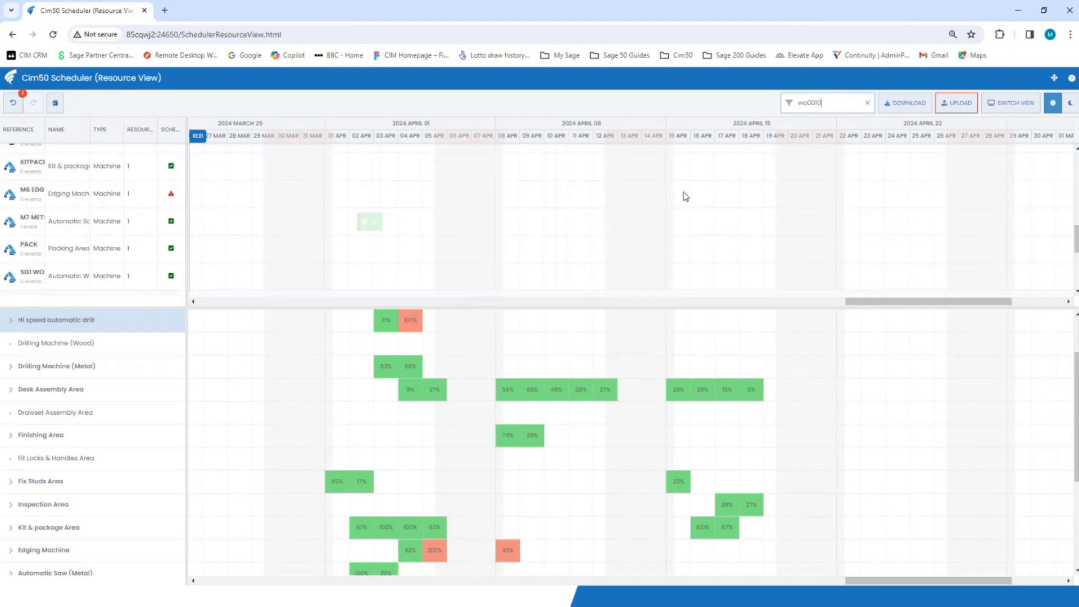
pyautogui.scroll(5, 682, 198)
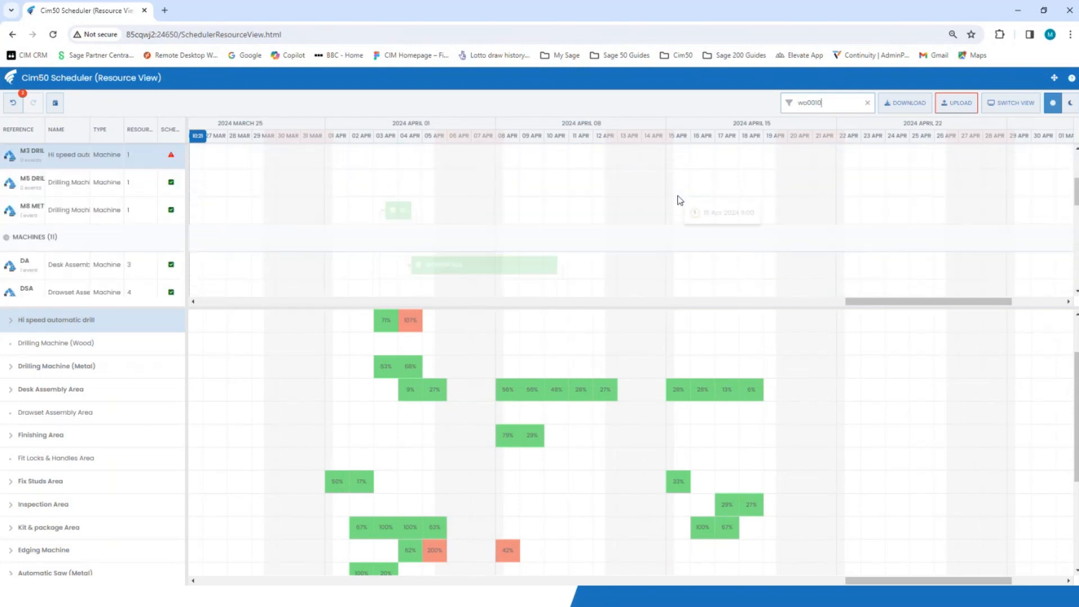
# Clear the works order filter, filter by 16 instead, and look through the matching operations
pyautogui.click(867, 102)
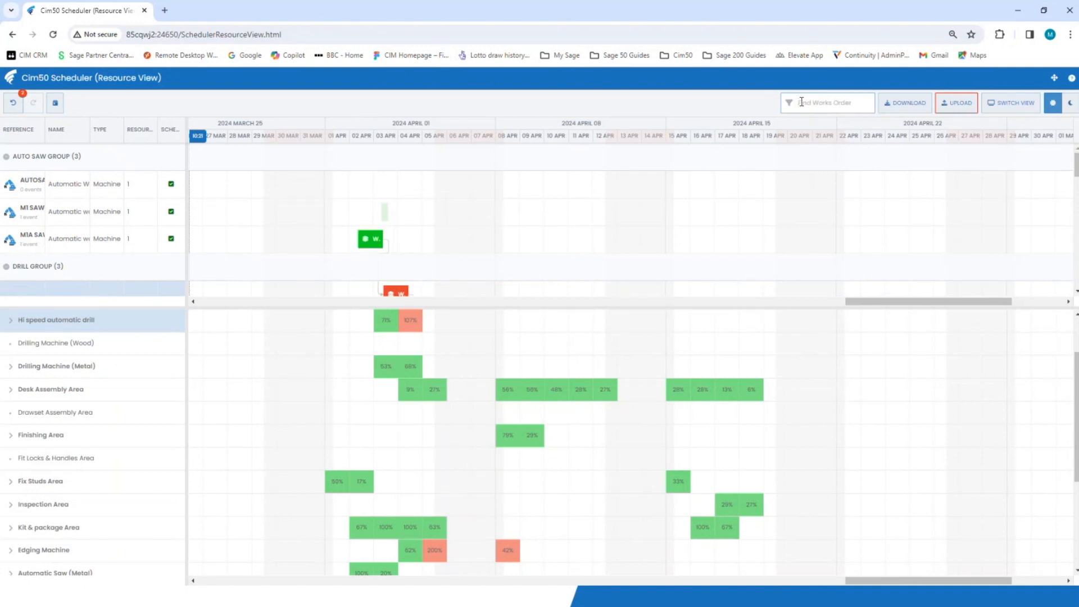
pyautogui.write('10')
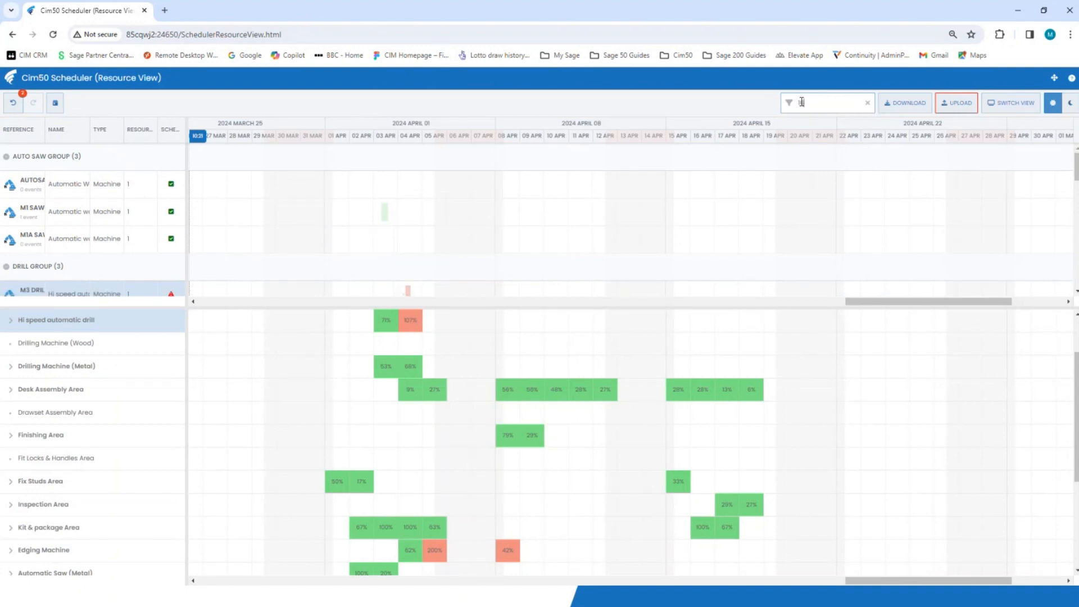
pyautogui.write('6')
pyautogui.scroll(-5, 854, 205)
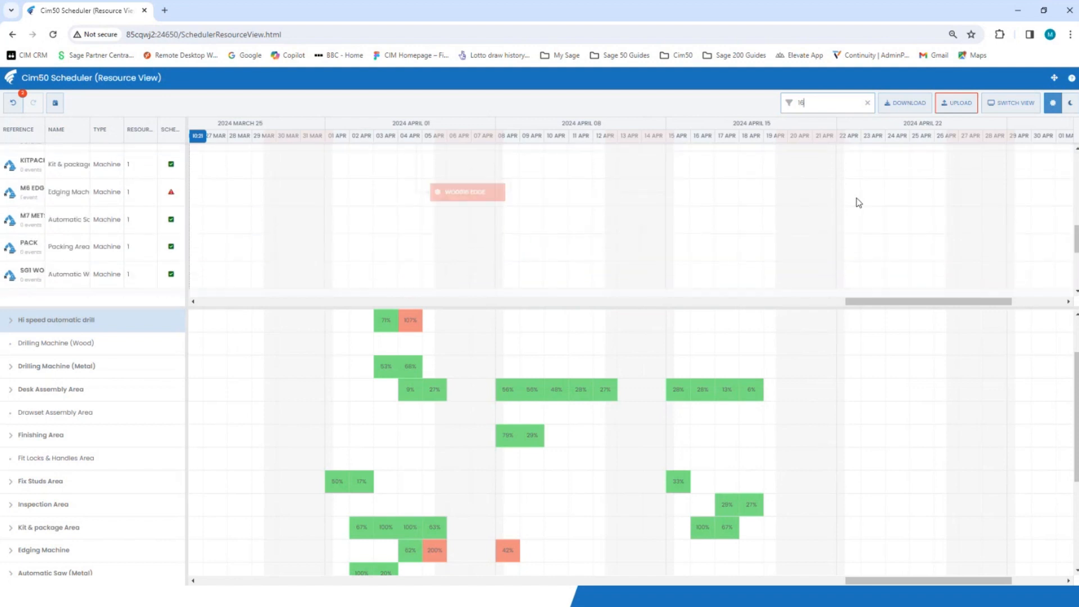
# Switch the scheduler back to Works Order View, accepting the loss of the changes, and enlarge the resource schedule pane
pyautogui.click(1011, 103)
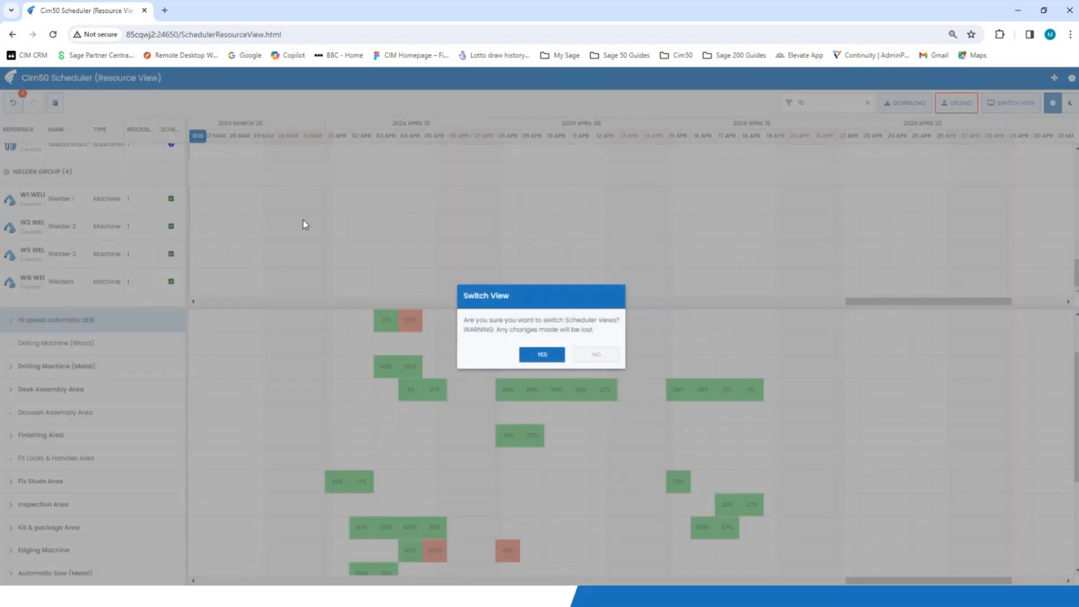
pyautogui.click(543, 355)
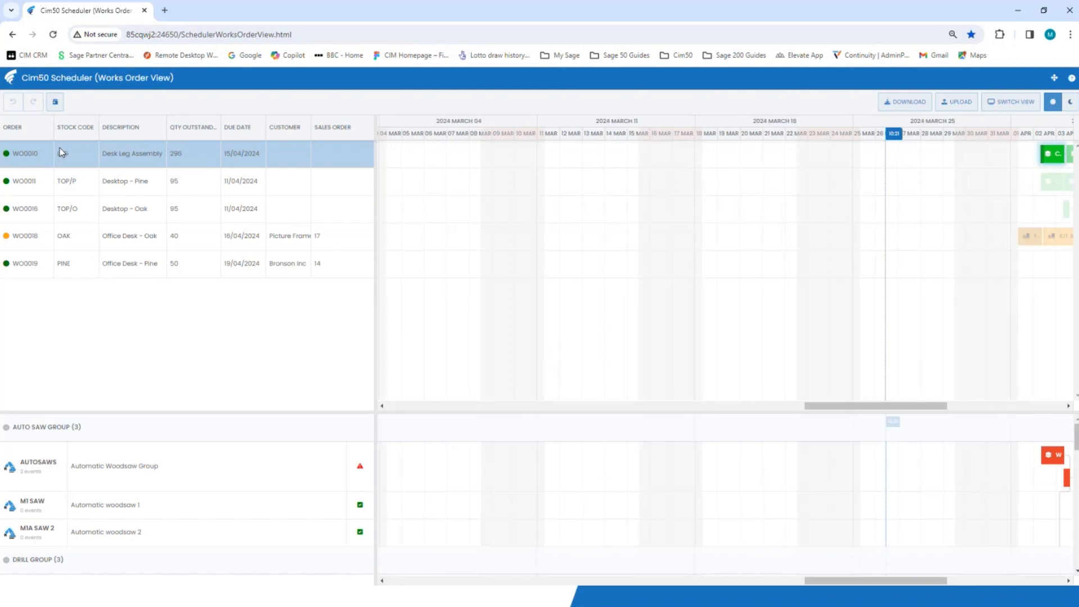
pyautogui.moveTo(898, 409); pyautogui.dragTo(980, 428)
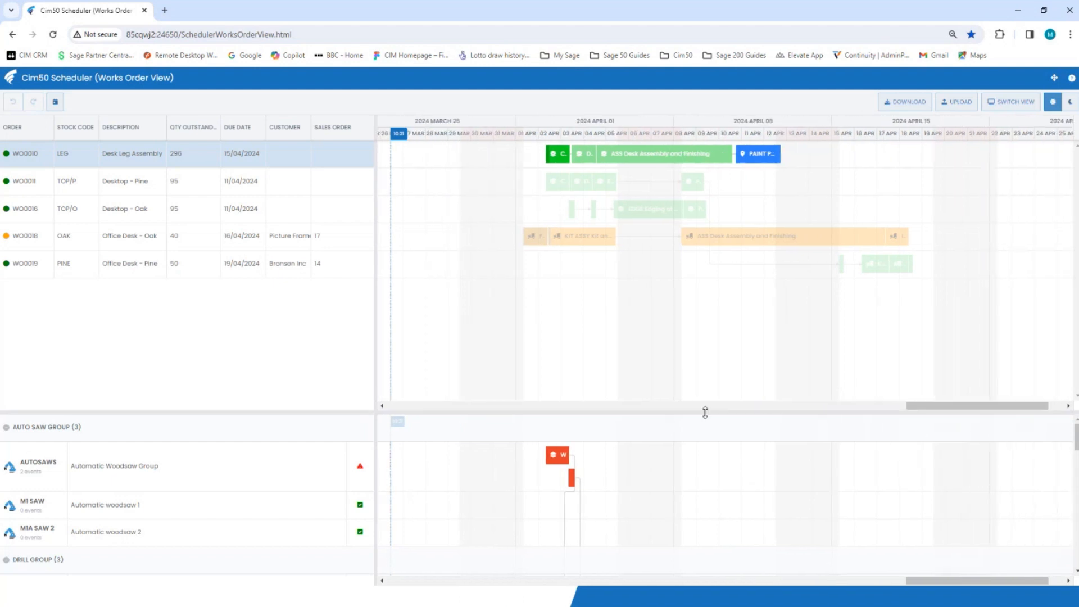
pyautogui.moveTo(706, 412); pyautogui.dragTo(713, 296)
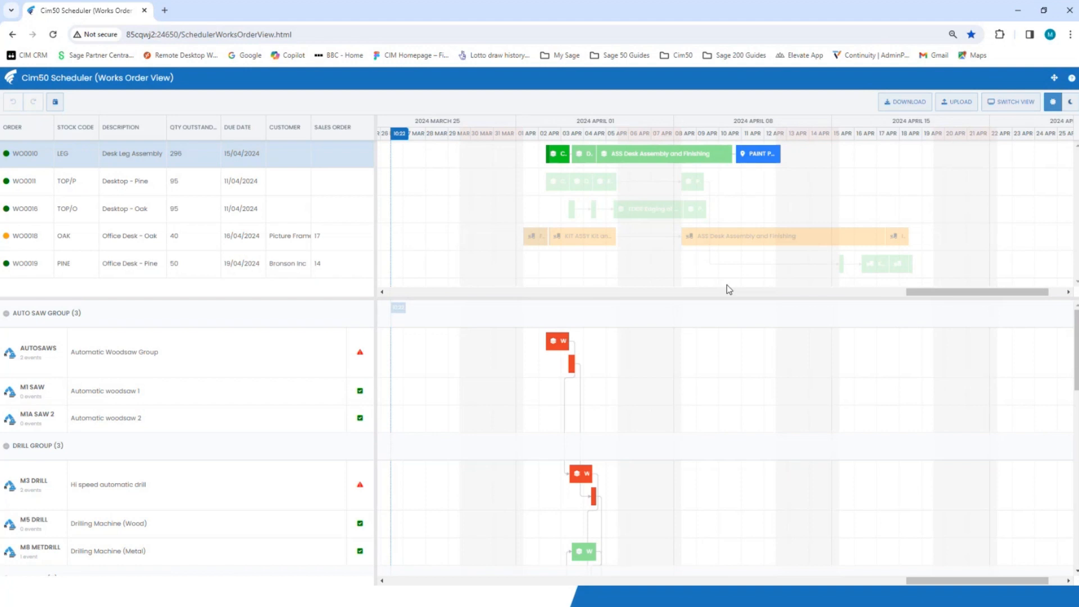
pyautogui.click(714, 263)
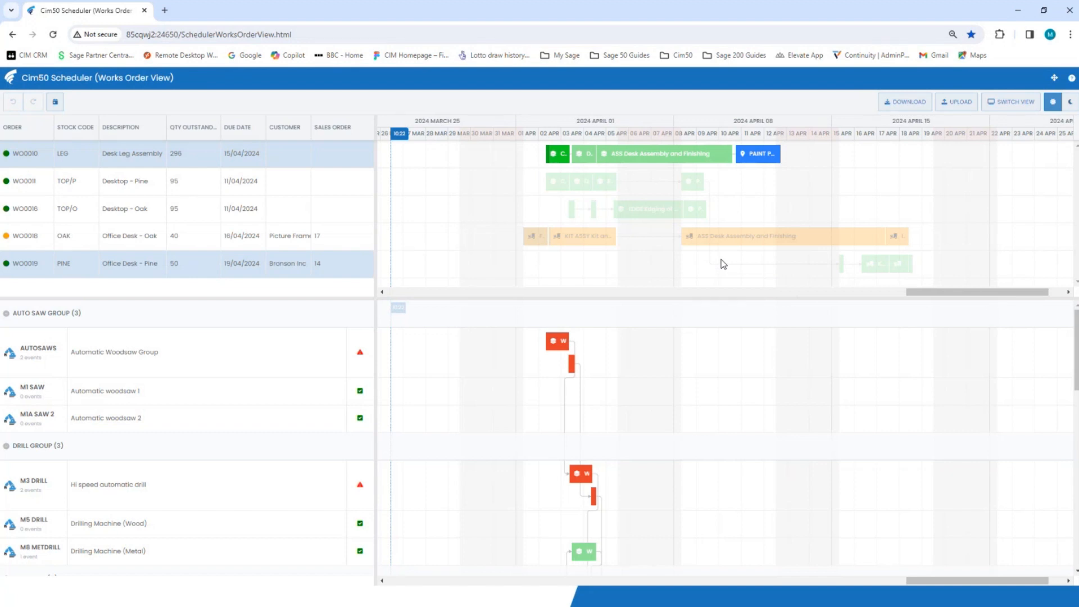
pyautogui.hotkey('alt', 'Tab')
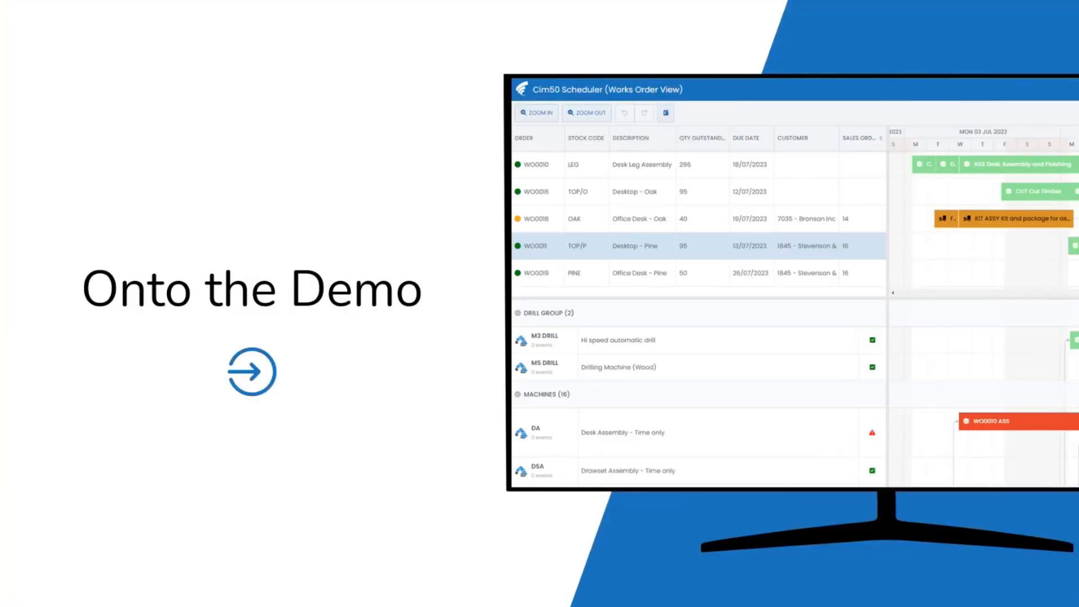
pyautogui.press('Right')
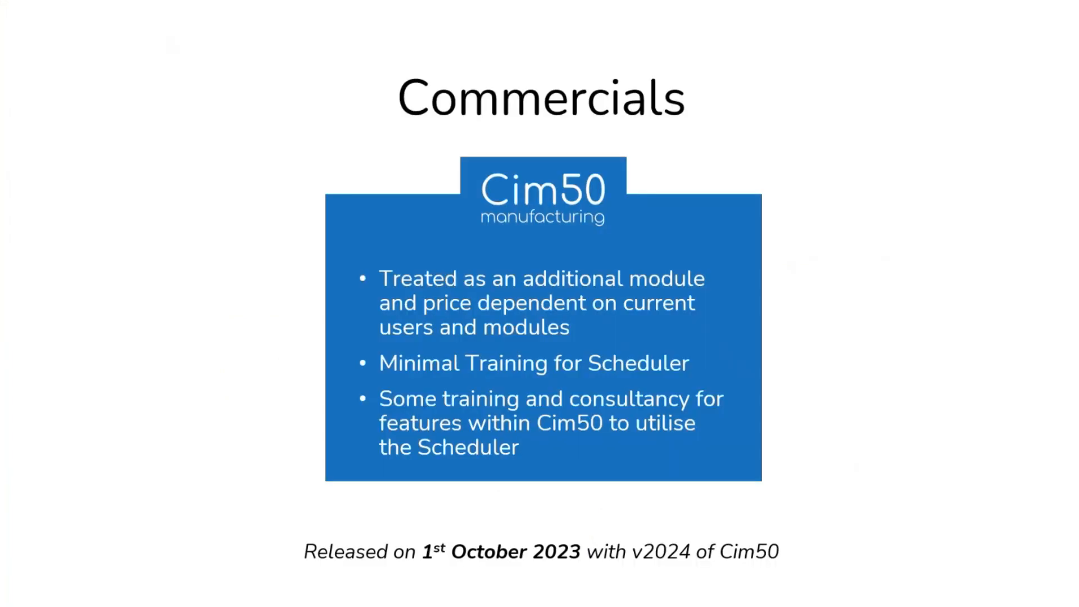